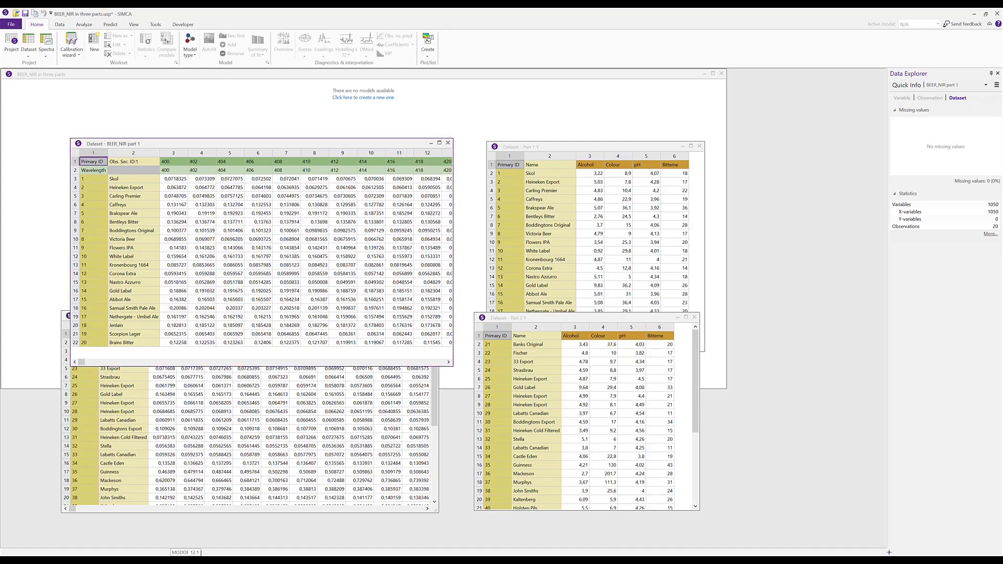
# Open the DS3: BEER_Mixed data dataset from the Dataset list
pyautogui.click(29, 47)
pyautogui.click(47, 91)
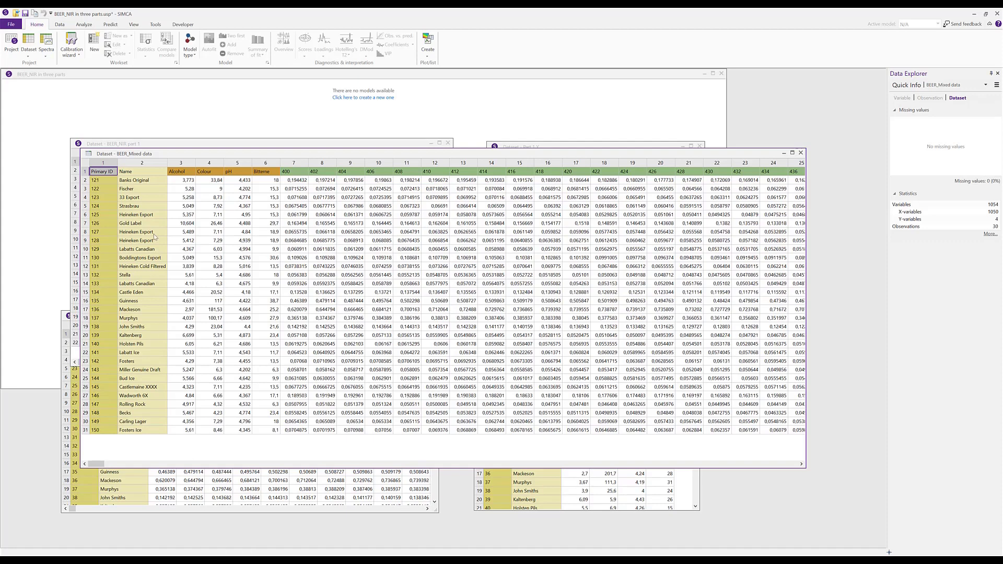
# Launch the Calibration Wizard from the Home ribbon
pyautogui.click(72, 52)
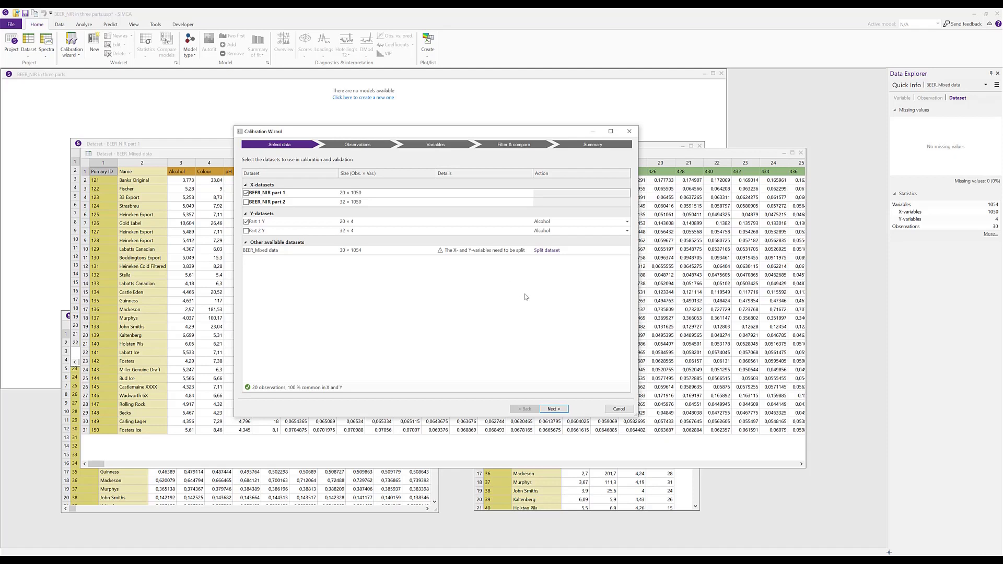
# Split BEER_Mixed data into X and Y parts and keep Primary ID as its spectral ID
pyautogui.click(547, 250)
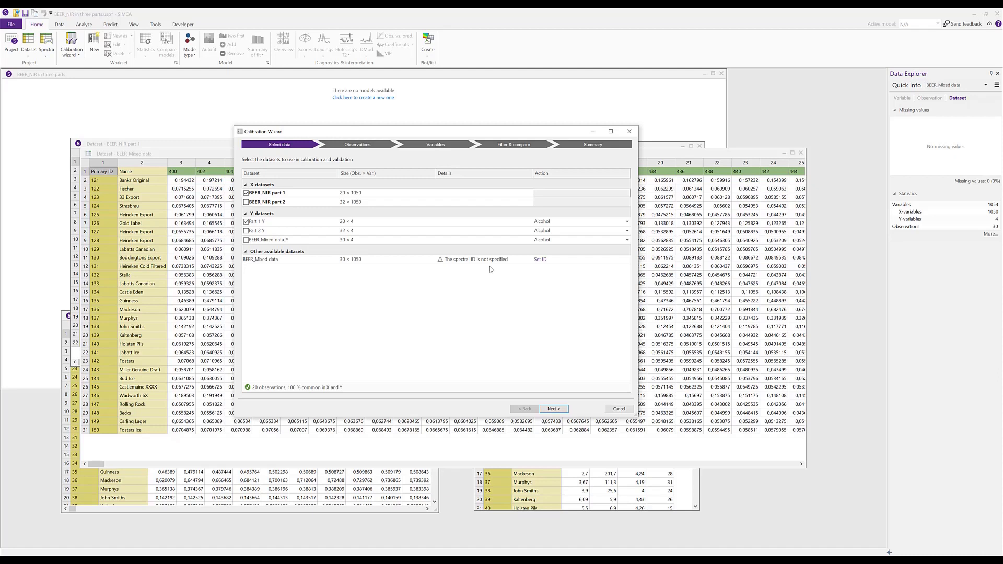
pyautogui.click(542, 260)
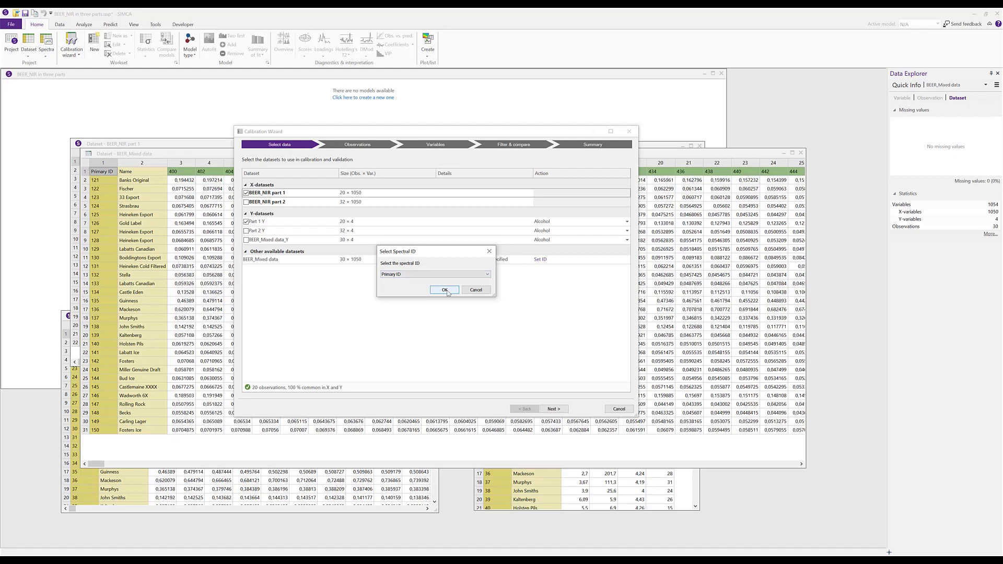
pyautogui.click(445, 290)
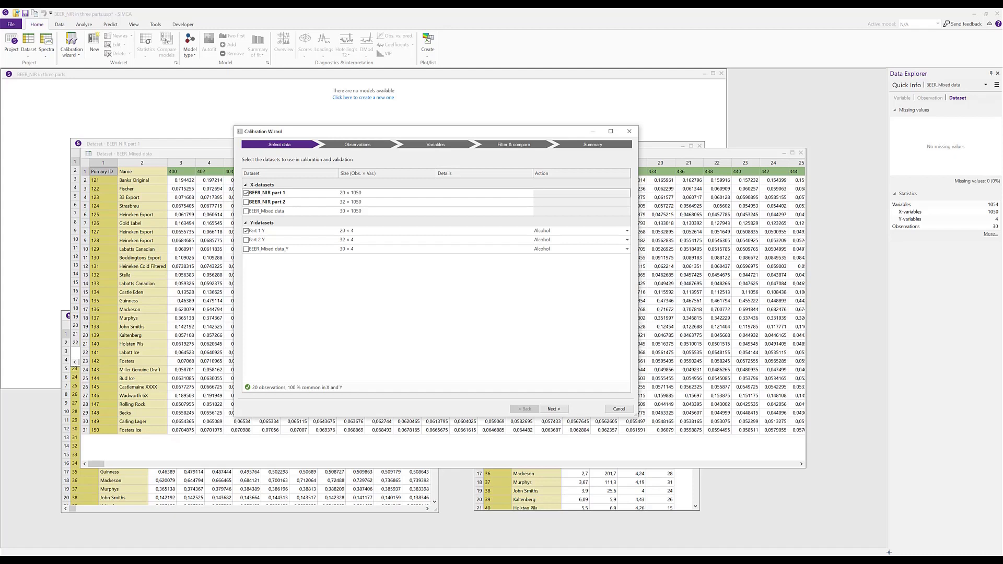
# Add BEER_NIR part 2 and Part 2 Y, keeping Alcohol as Part 1 Y's response
pyautogui.click(247, 203)
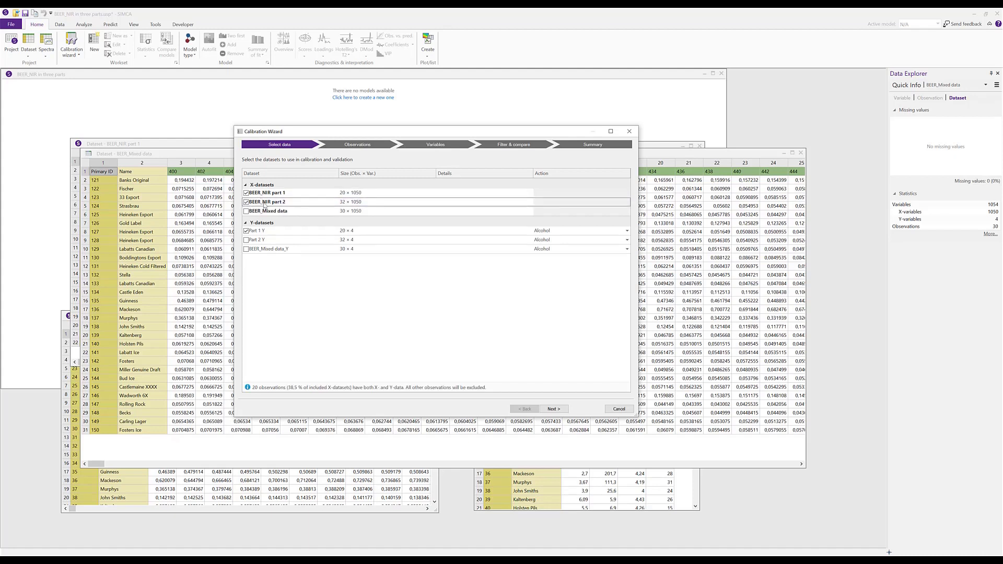
pyautogui.click(247, 240)
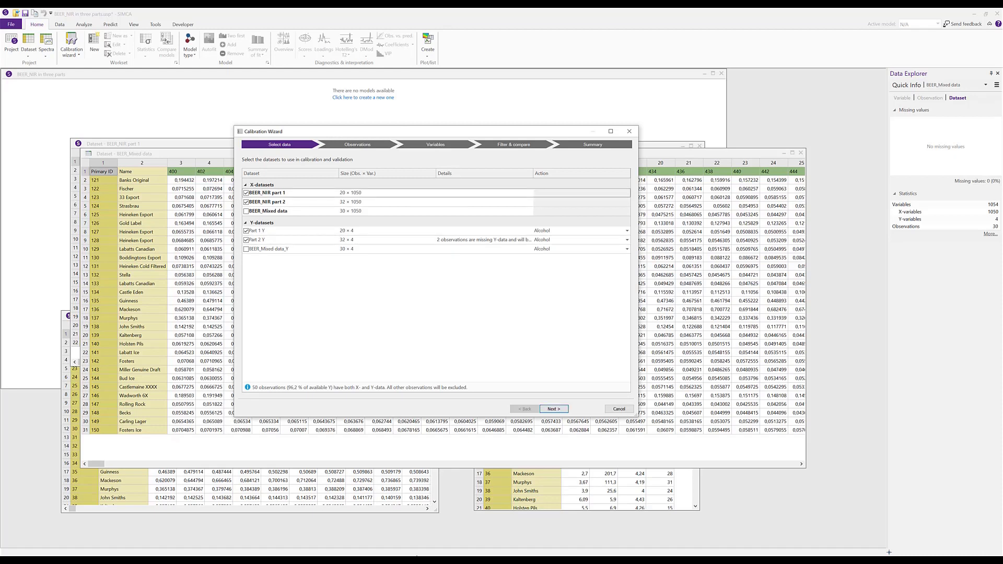
pyautogui.click(626, 232)
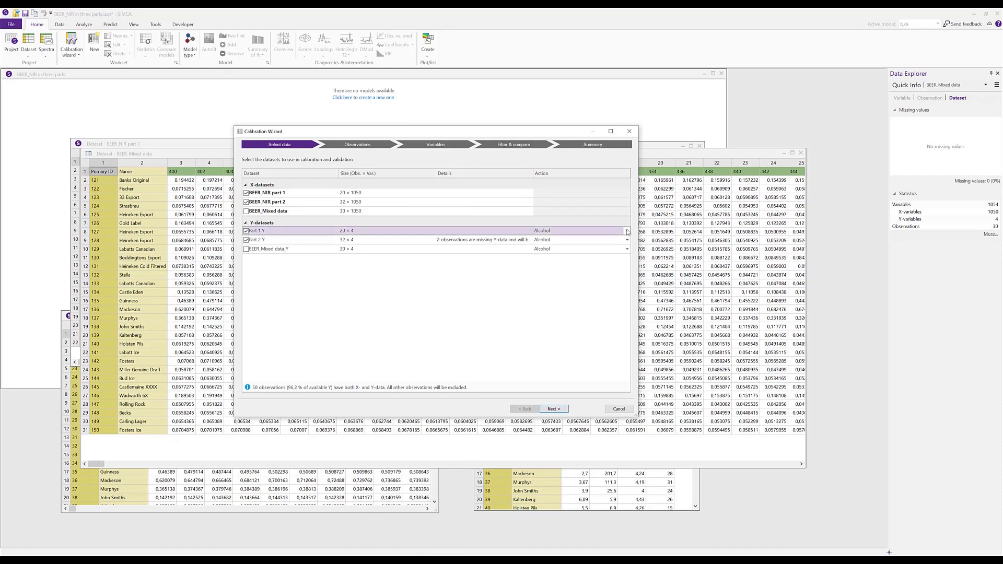
pyautogui.click(626, 230)
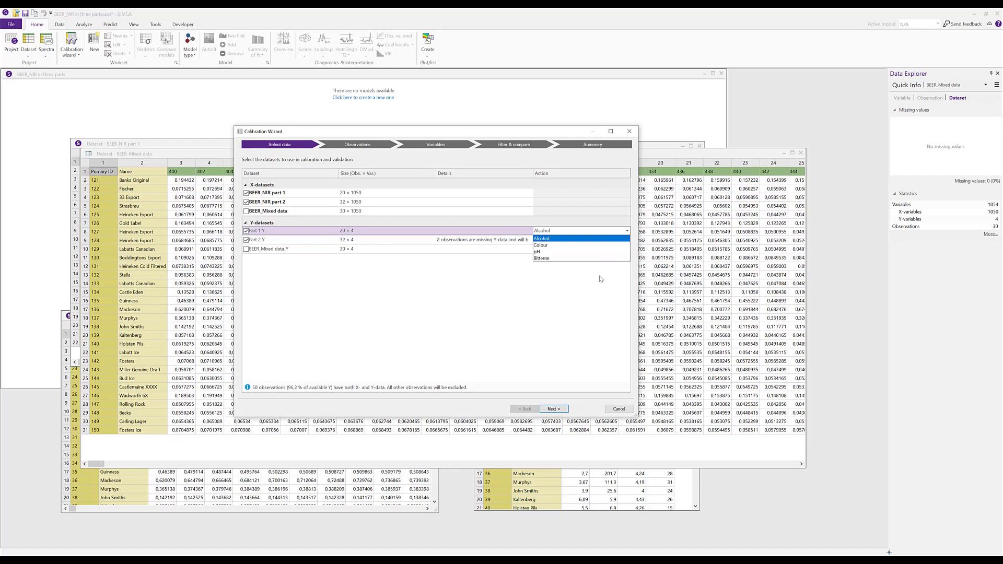
pyautogui.click(580, 295)
# Advance to the Observations step listing 52 observations with their spectra
pyautogui.click(557, 410)
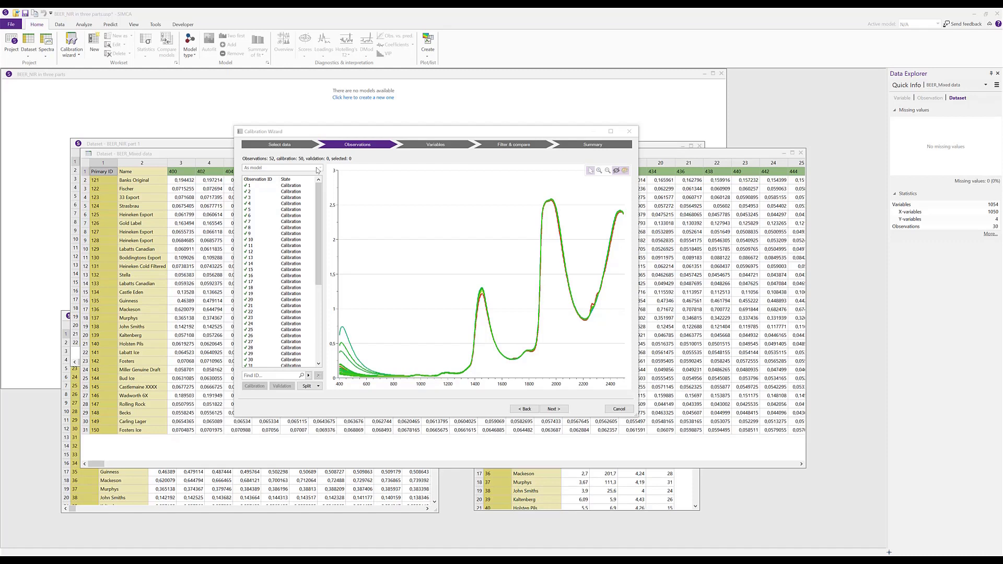
# Mark observations 11–26 as validation, leaving 34 calibration and 16 validation
pyautogui.click(345, 335)
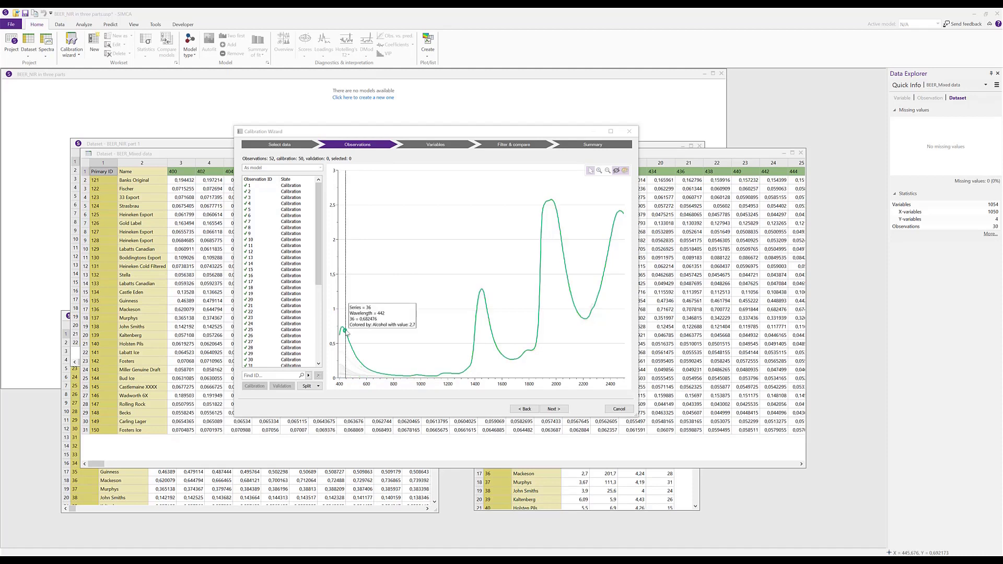
pyautogui.scroll(-2, 282, 271)
pyautogui.click(293, 263)
pyautogui.moveTo(298, 210); pyautogui.dragTo(293, 306)
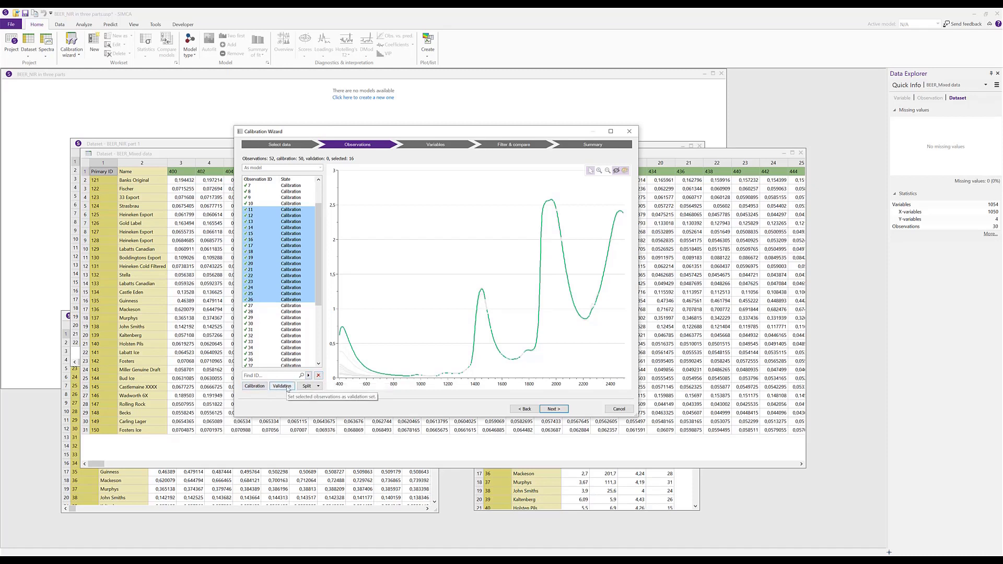
pyautogui.click(287, 387)
pyautogui.click(282, 386)
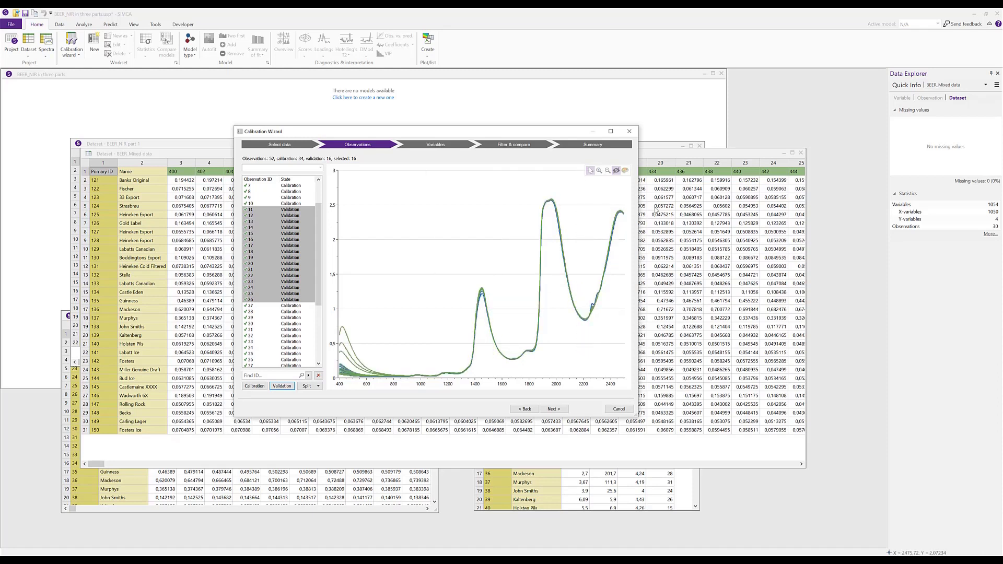
# Try colouring the spectra by calibration/validation set and toggle display of excluded observations
pyautogui.click(625, 171)
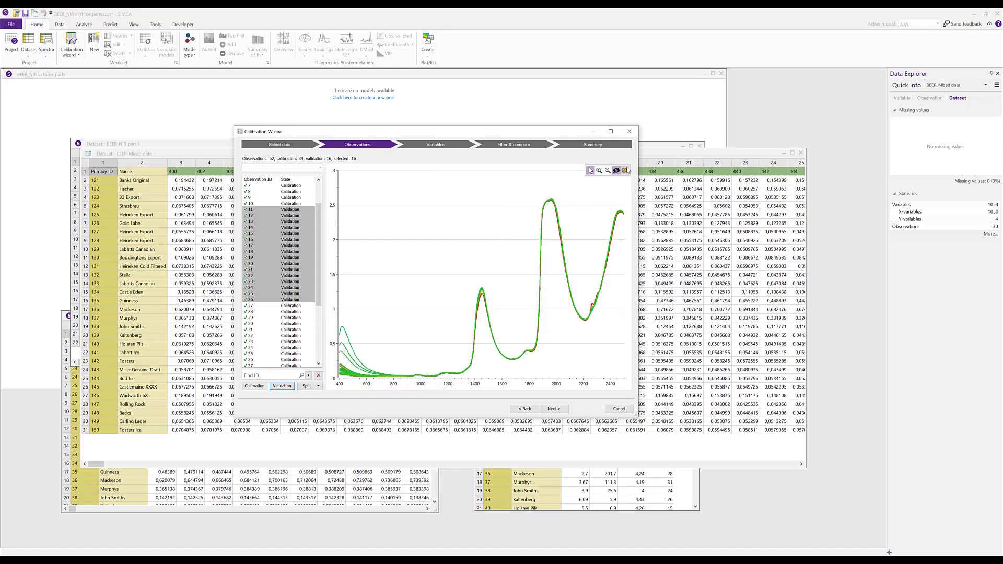
pyautogui.click(625, 171)
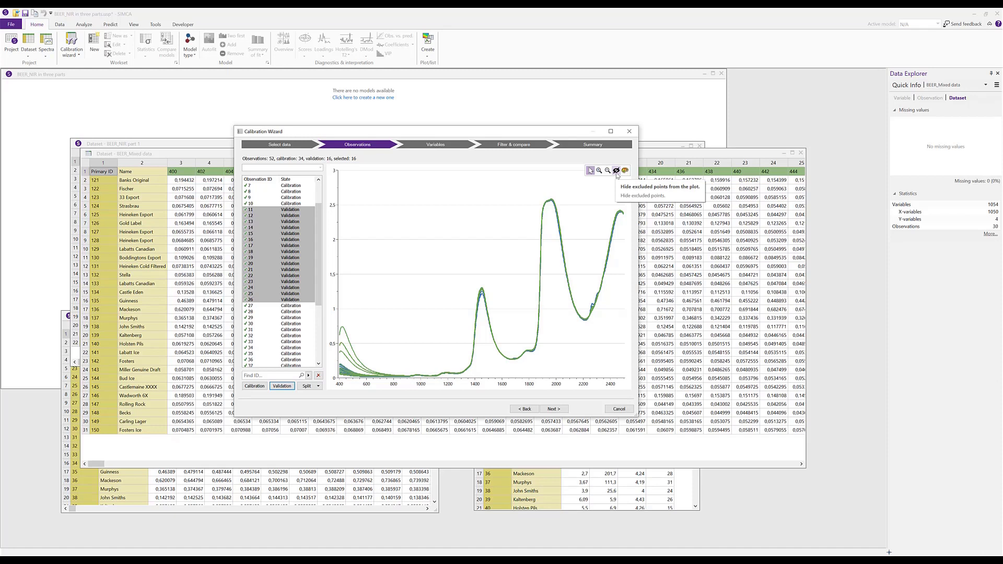
pyautogui.click(616, 171)
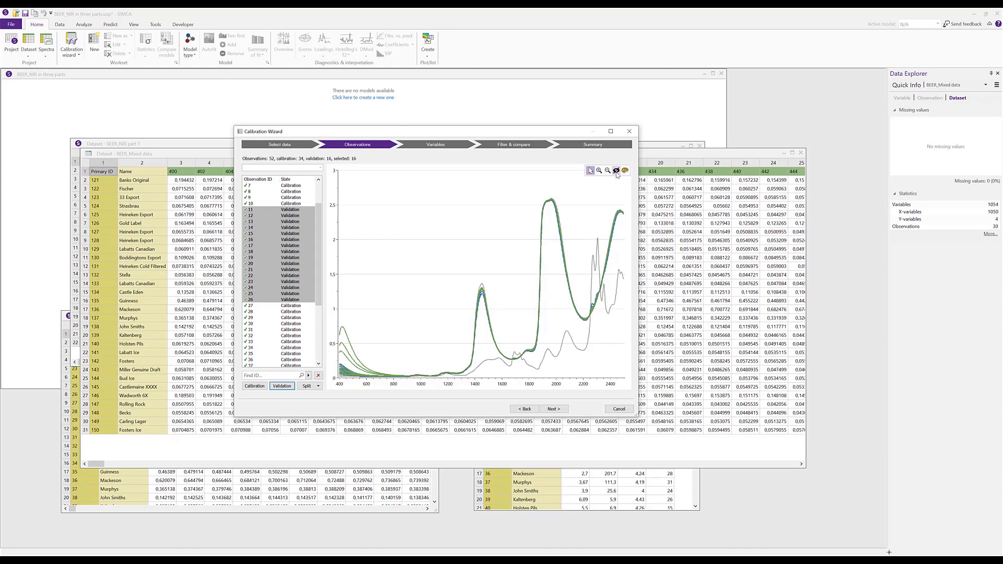
pyautogui.click(616, 171)
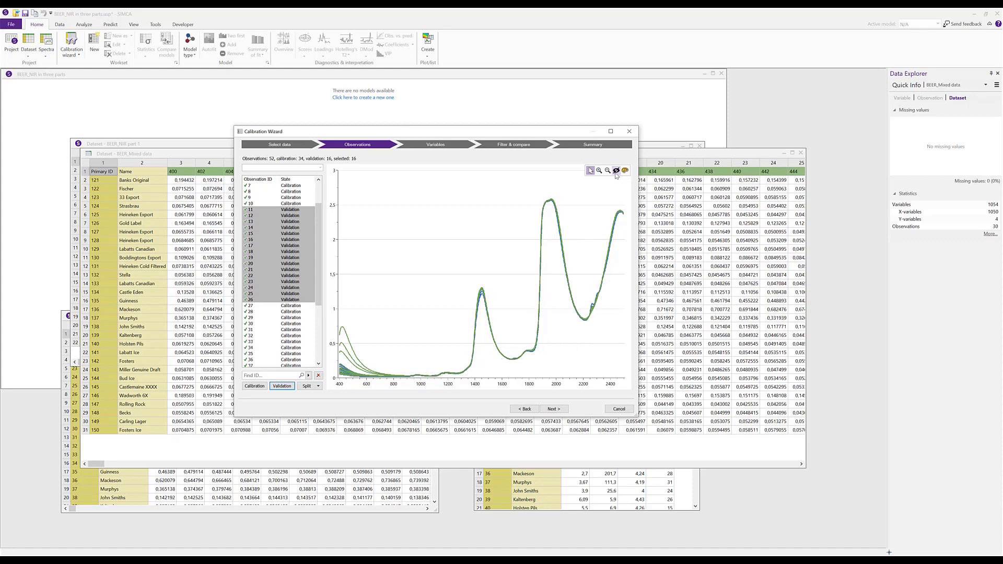
# Randomly split the observations into 40 calibration and 10 validation
pyautogui.click(318, 386)
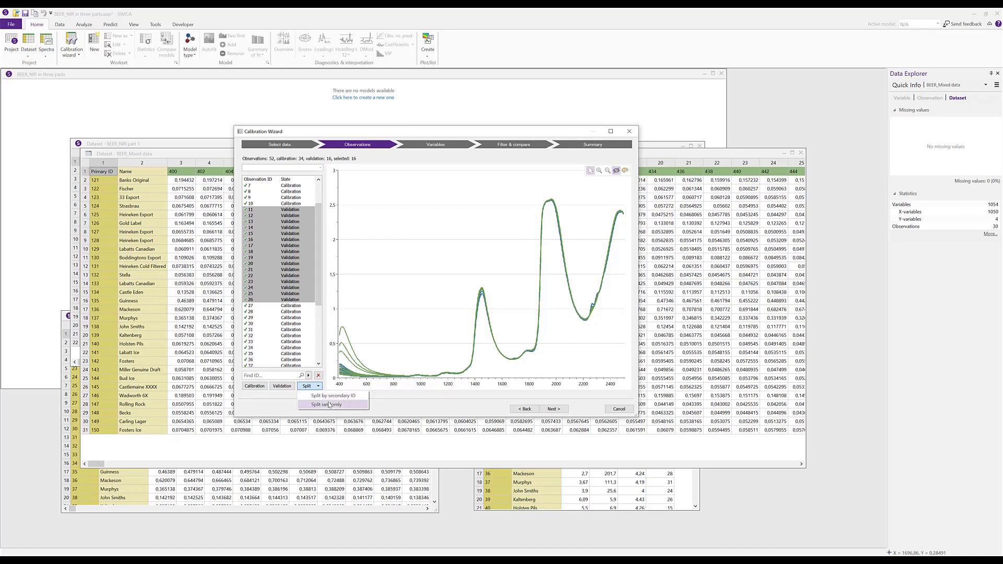
pyautogui.click(329, 405)
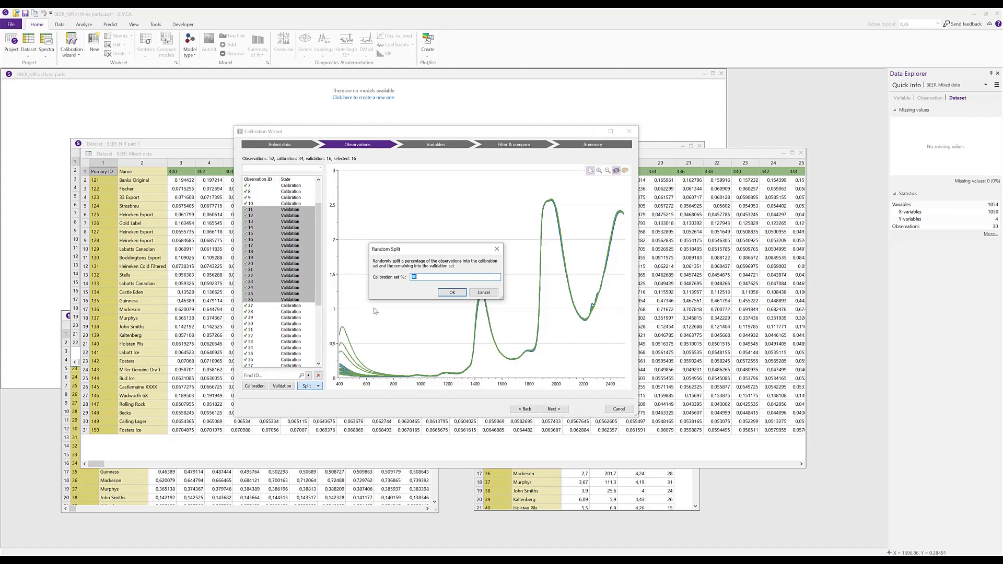
pyautogui.click(451, 291)
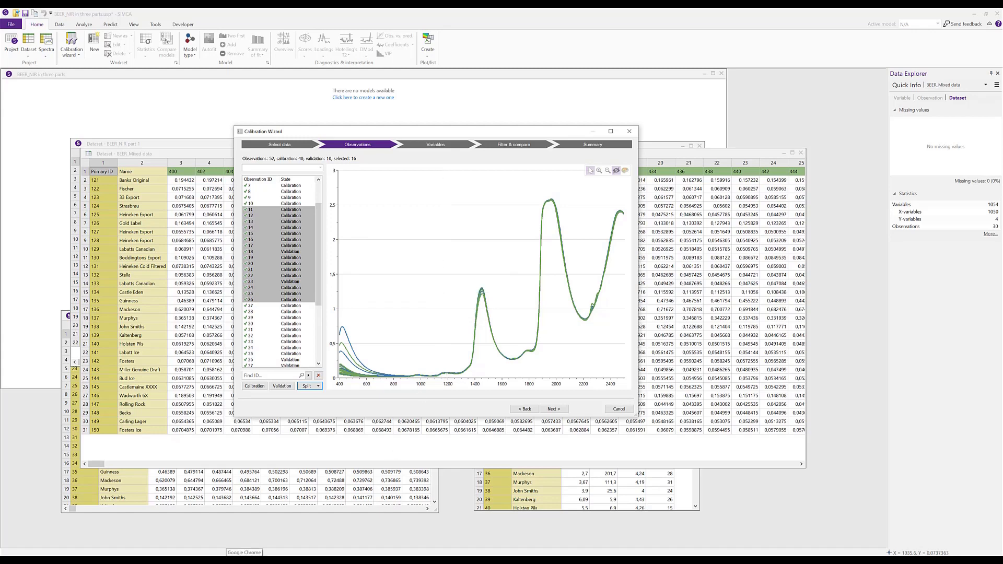
# Go to the Variables step and select the spectral region from about 1200 to 1832
pyautogui.click(548, 411)
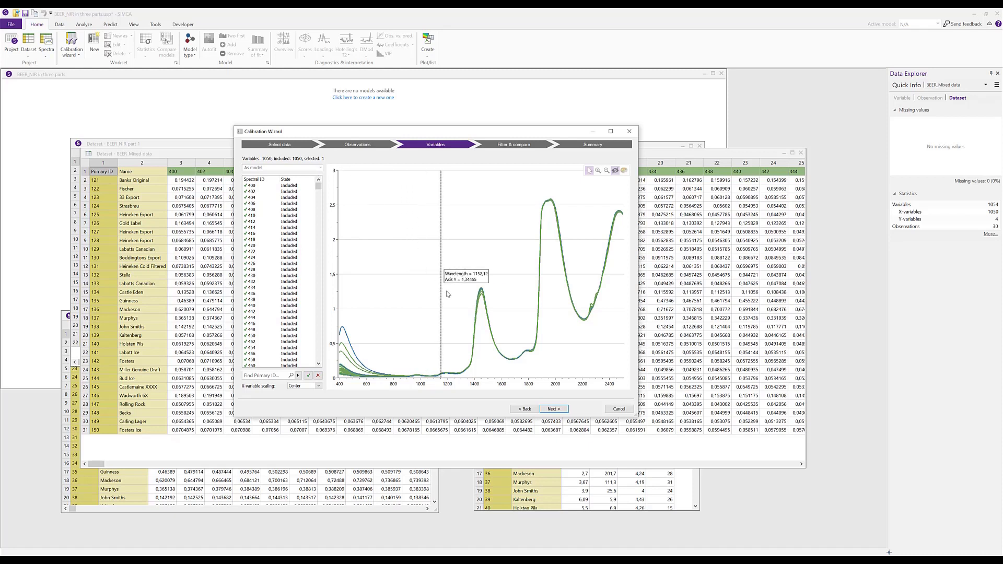
pyautogui.moveTo(450, 290); pyautogui.dragTo(533, 299)
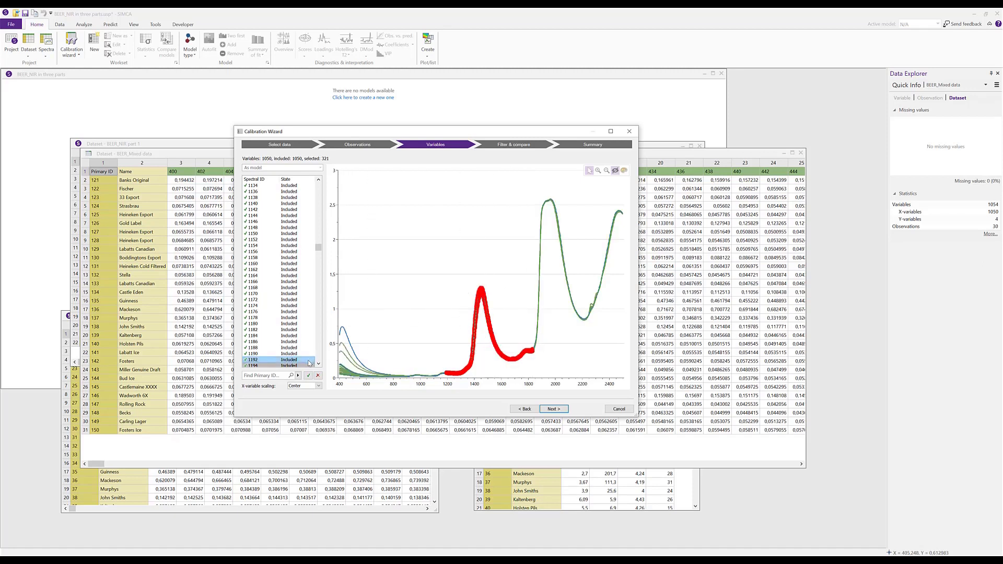
pyautogui.rightClick(308, 363)
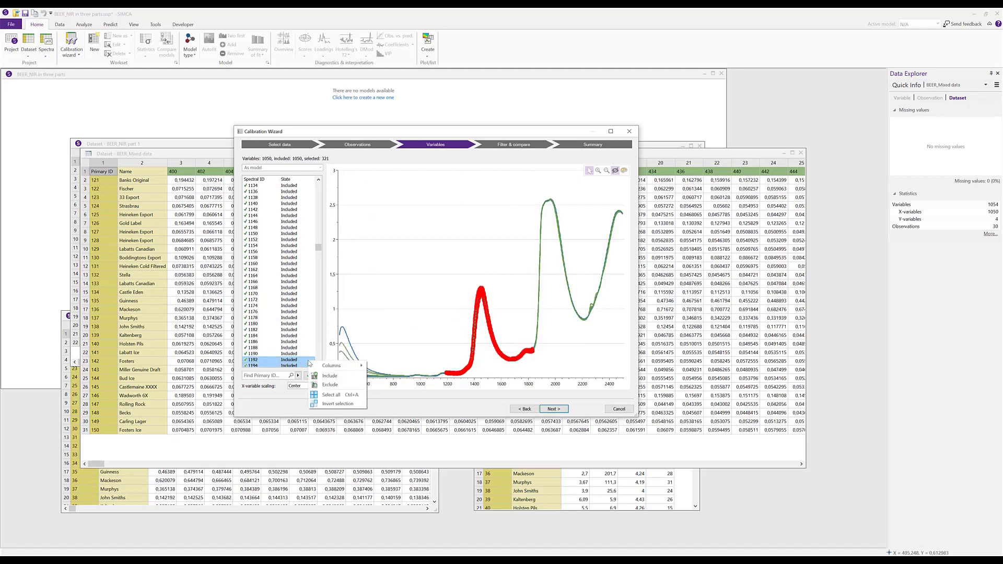
pyautogui.click(344, 404)
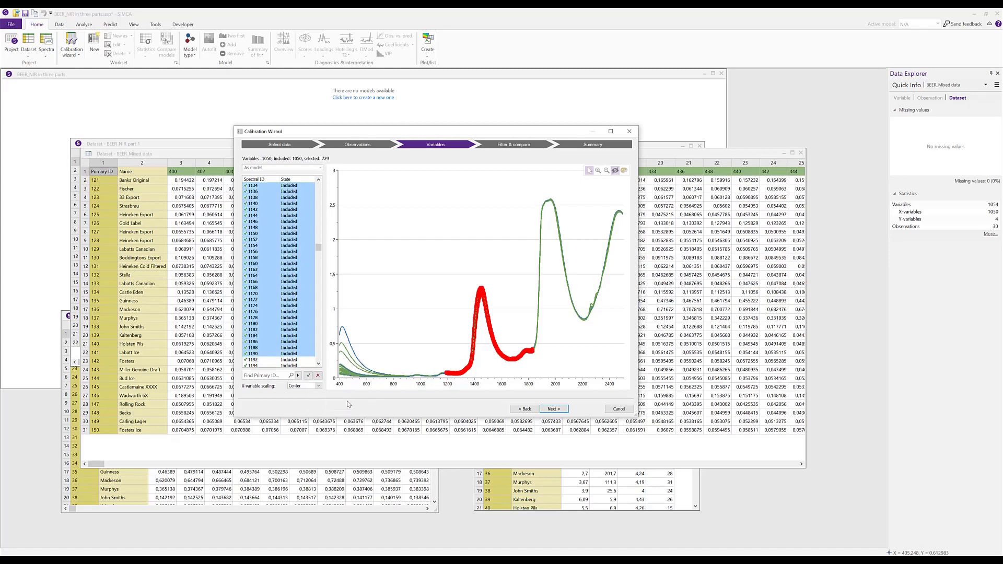
pyautogui.click(318, 379)
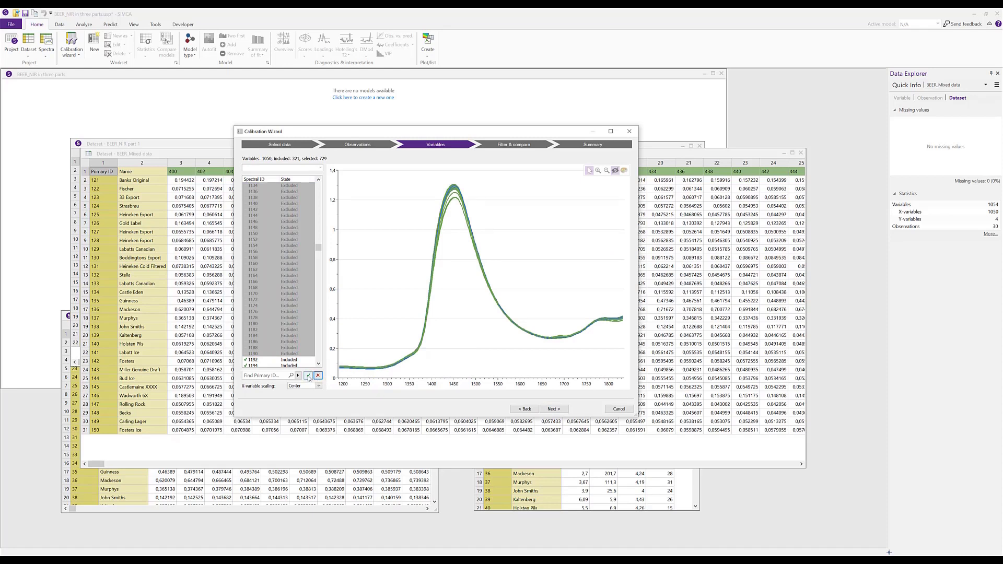
pyautogui.click(308, 376)
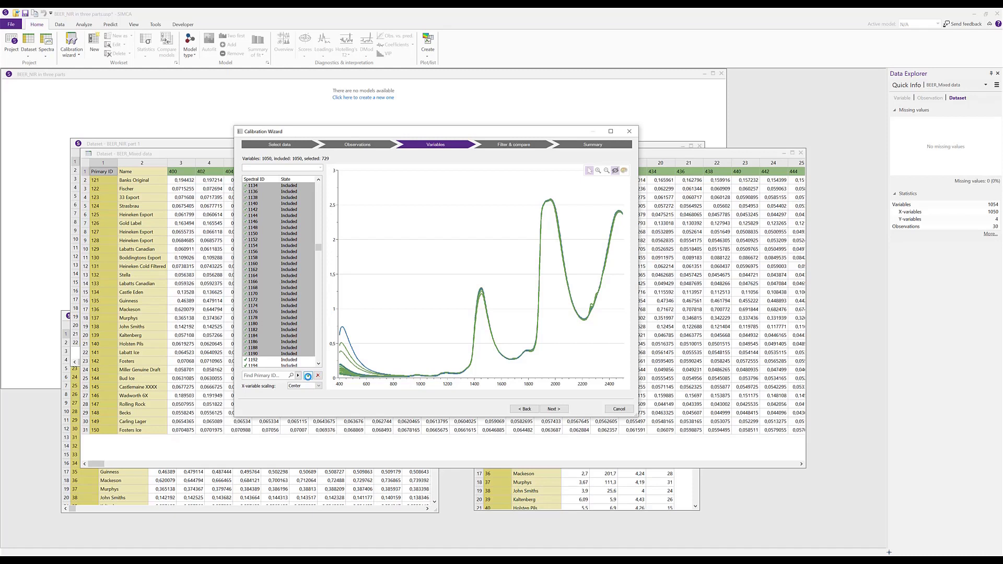
# Keep Center as the X-variable scaling and proceed to Filter & compare
pyautogui.click(318, 386)
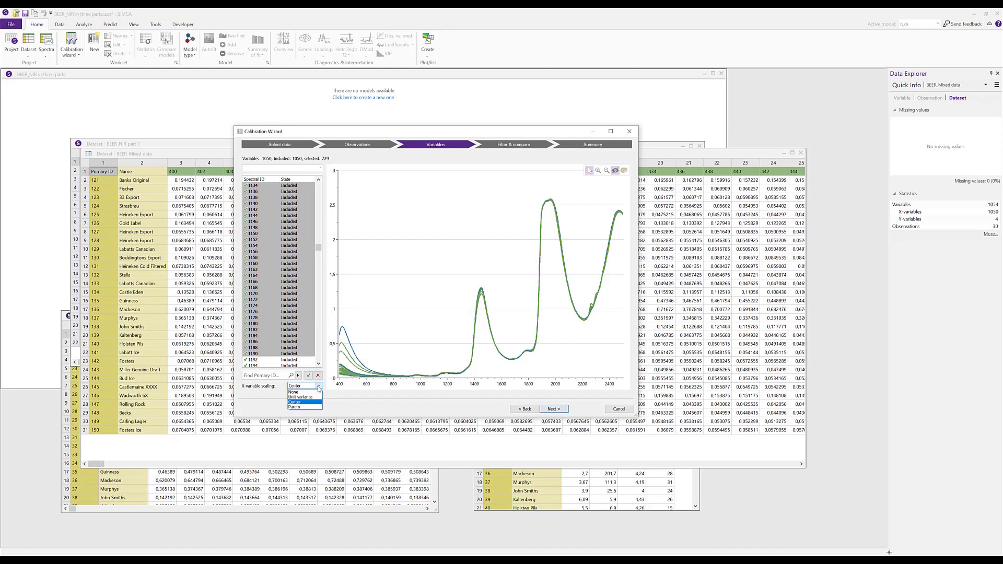
pyautogui.click(319, 388)
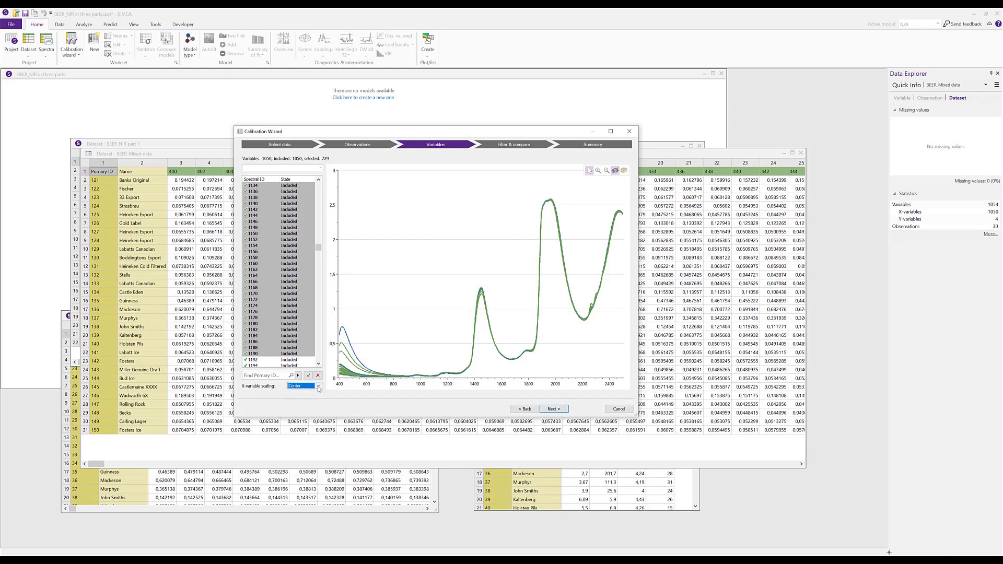
pyautogui.click(554, 409)
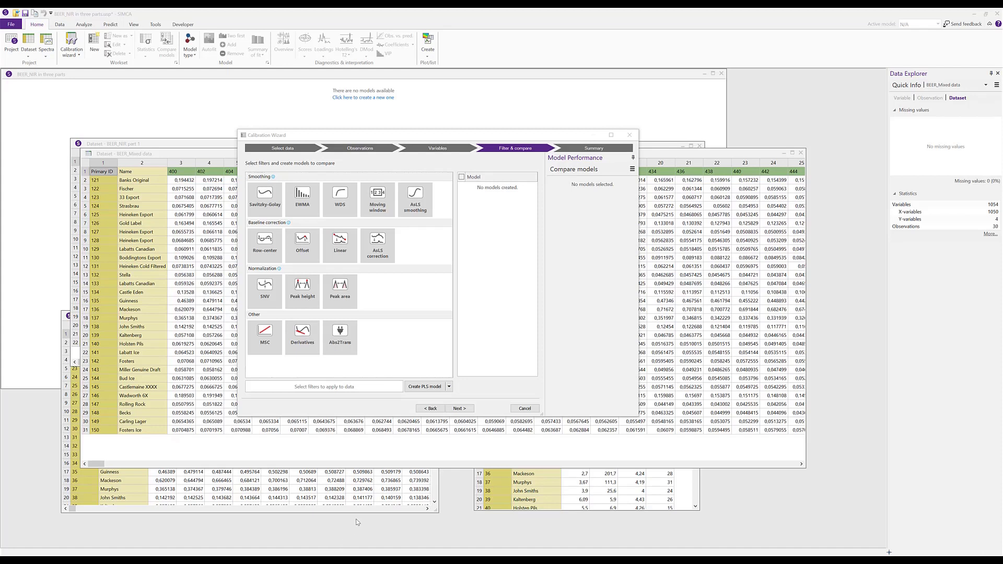
pyautogui.click(449, 387)
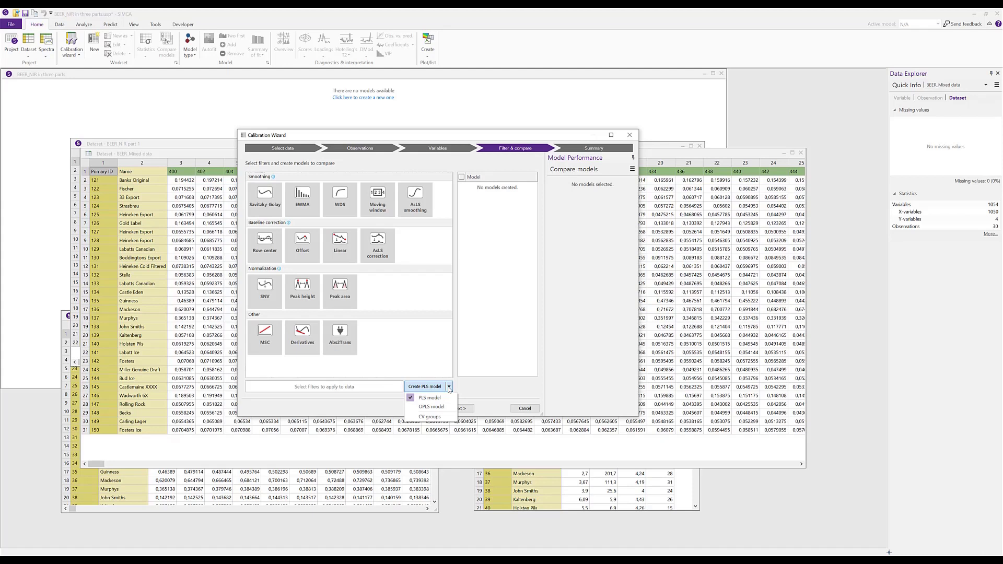
pyautogui.click(429, 398)
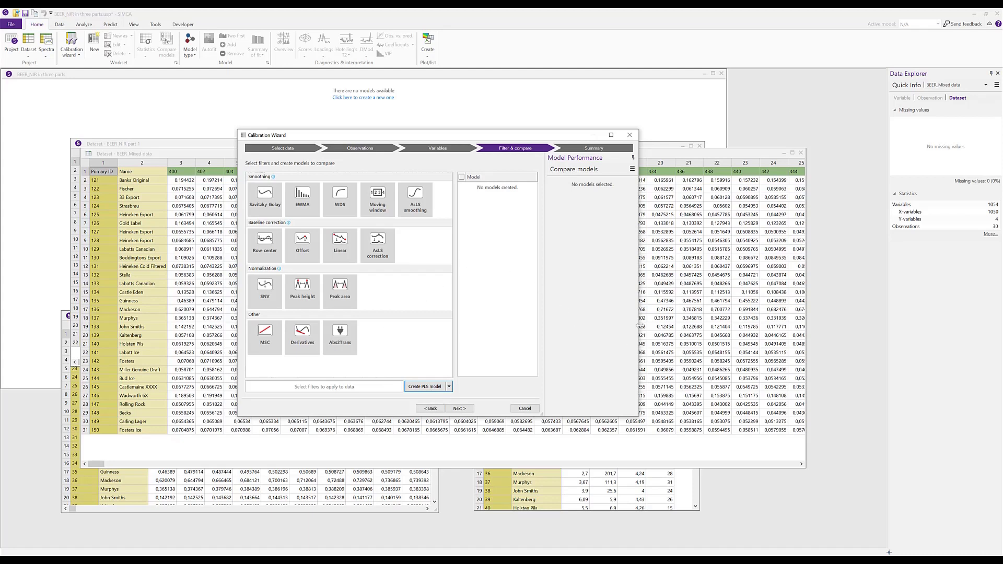
# Widen the wizard and build unfiltered PLS model M1 (5 components, Q2(cum) 0.988)
pyautogui.moveTo(639, 328); pyautogui.dragTo(804, 336)
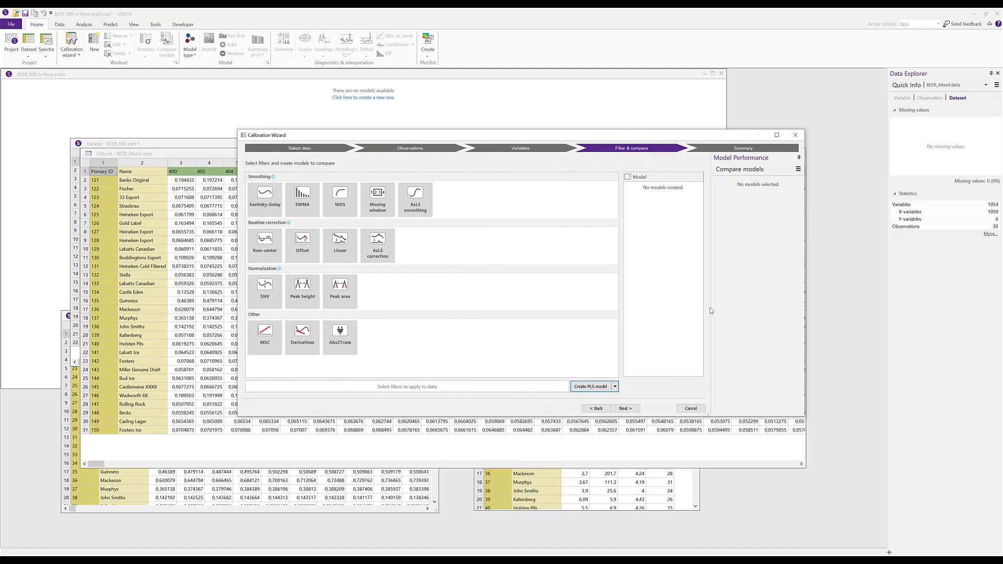
pyautogui.moveTo(709, 308); pyautogui.dragTo(548, 312)
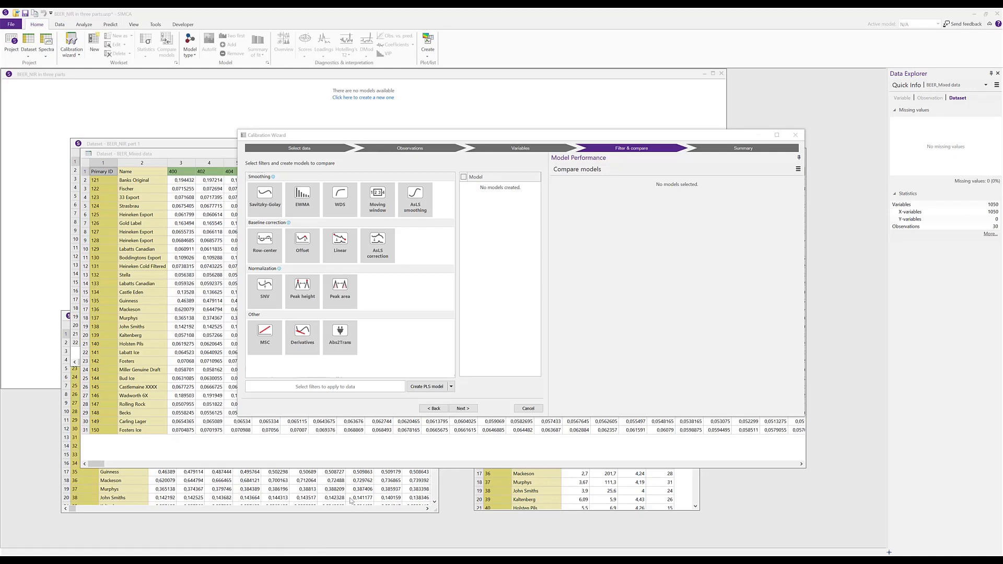
pyautogui.click(424, 388)
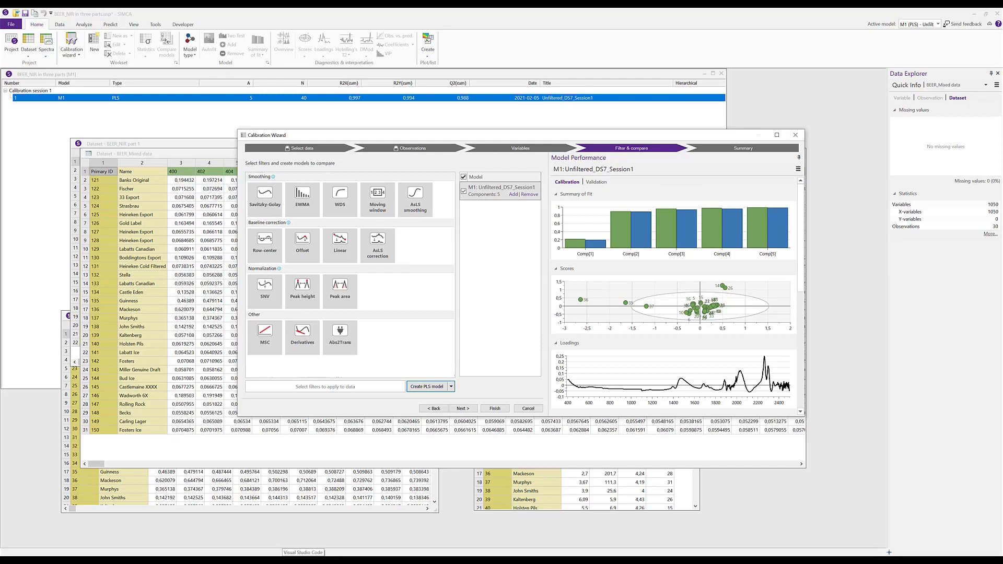
pyautogui.click(508, 188)
pyautogui.click(510, 189)
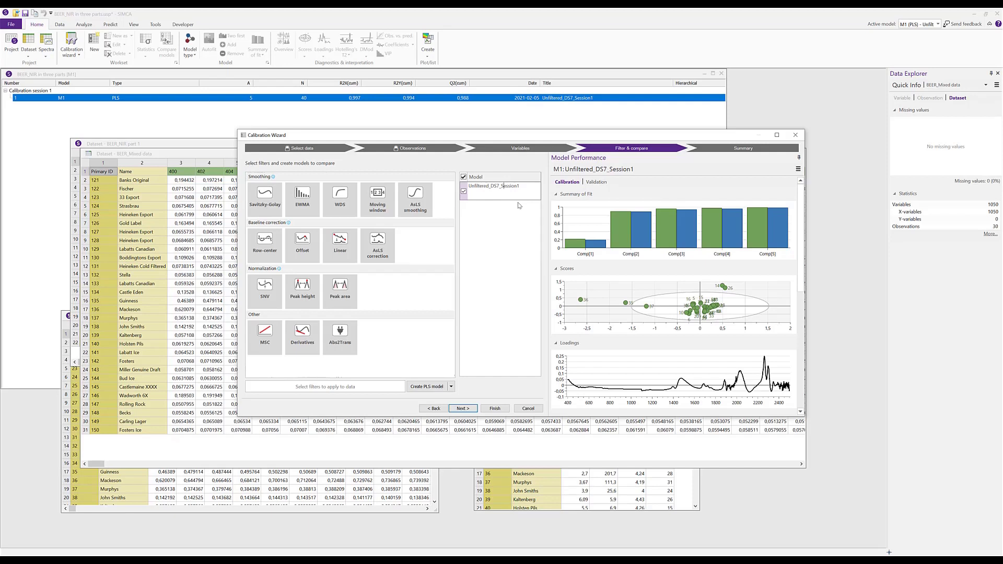
pyautogui.click(509, 227)
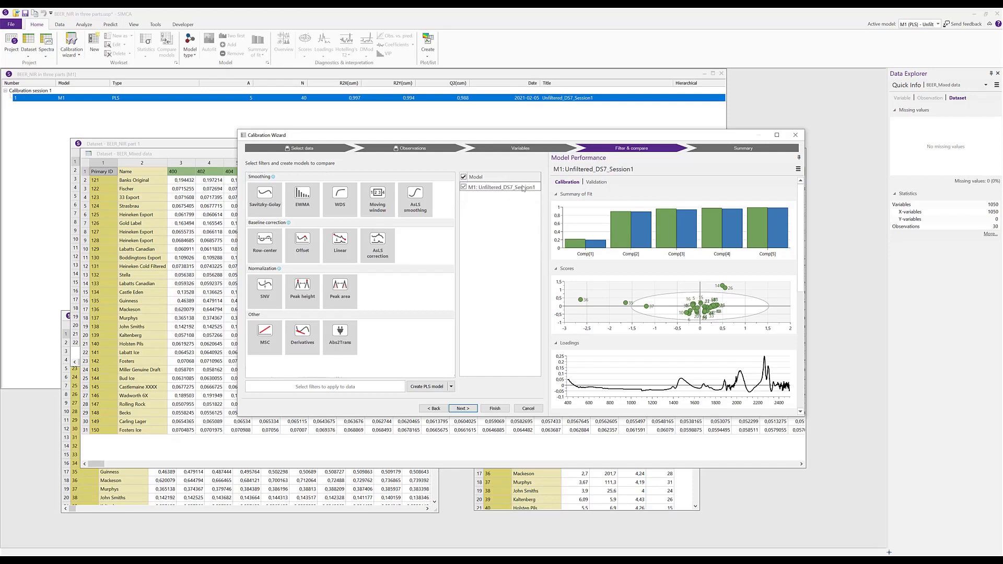
pyautogui.click(520, 188)
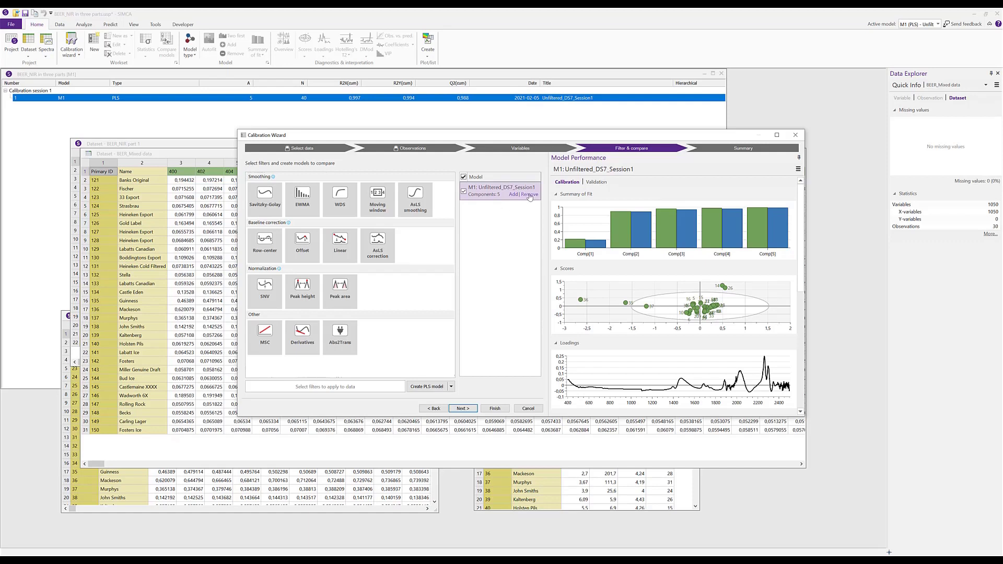
pyautogui.click(529, 195)
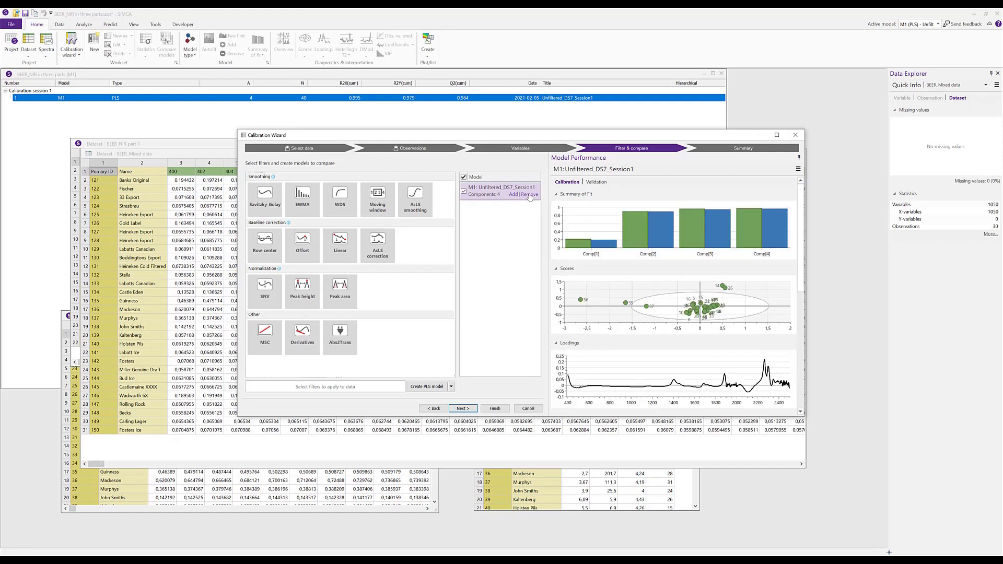
pyautogui.click(514, 194)
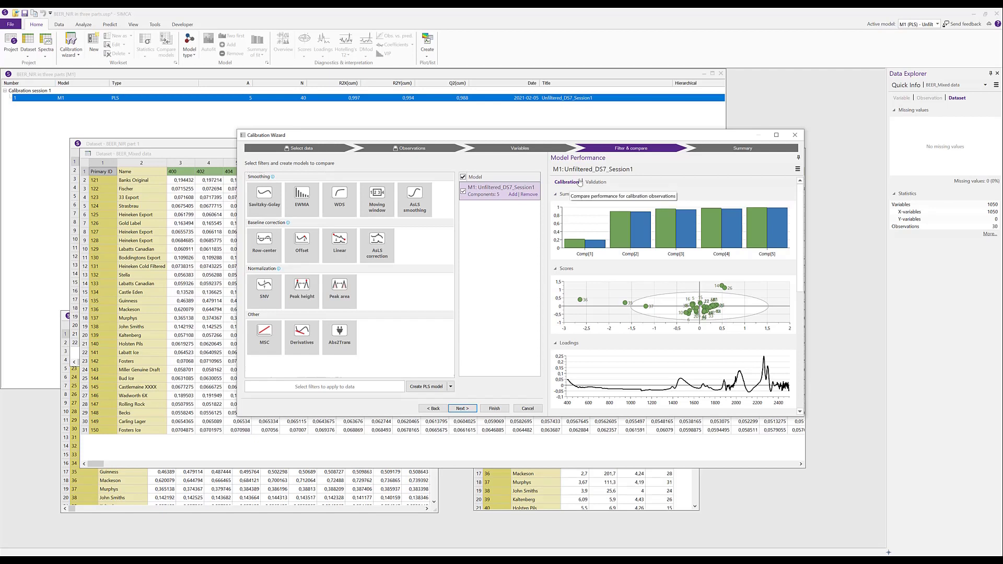
pyautogui.click(595, 182)
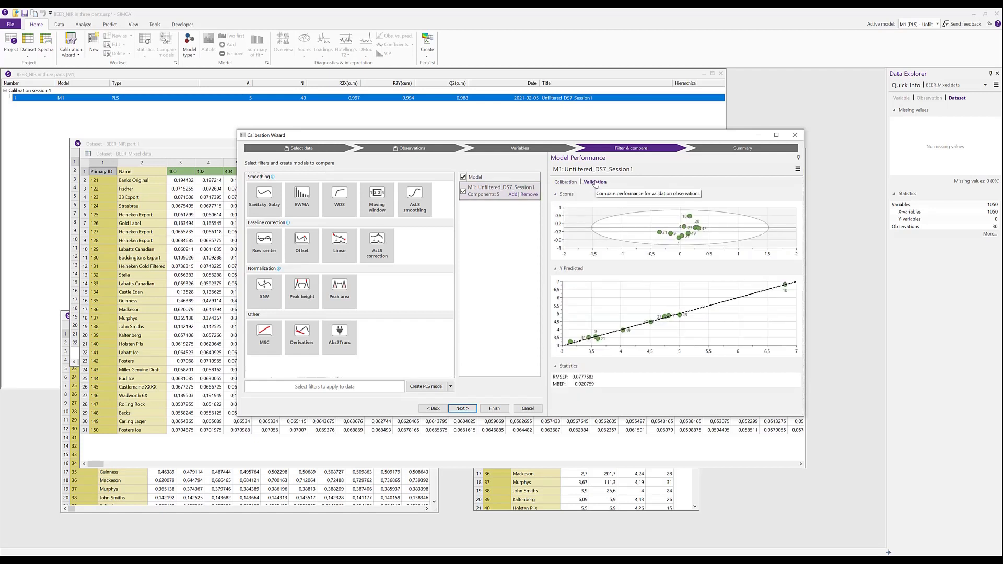
pyautogui.click(570, 182)
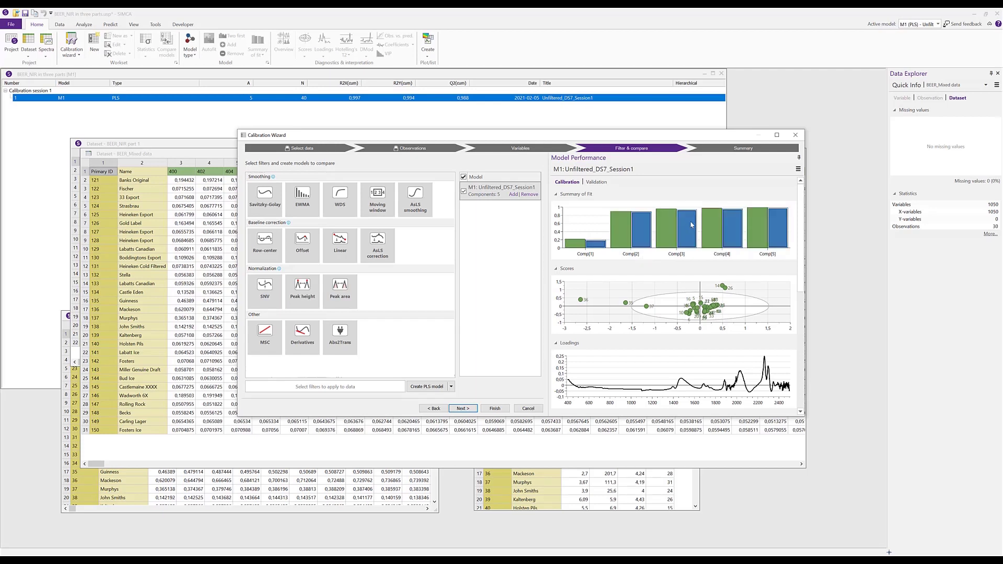
# Hide loadings and distance-to-model plots for M1, collapse scores, and place model statistics above observed vs. predicted
pyautogui.click(797, 170)
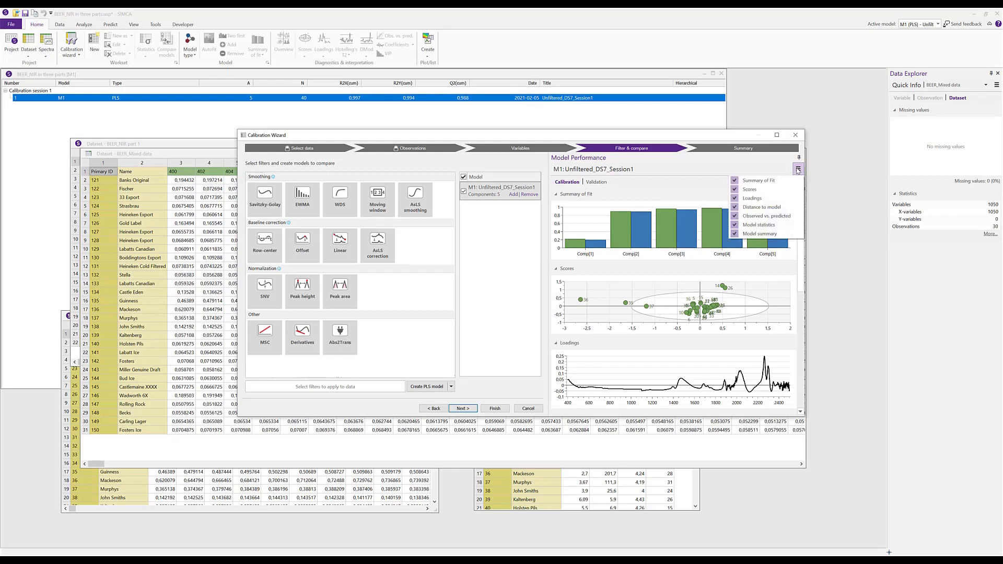
pyautogui.click(754, 199)
pyautogui.click(762, 209)
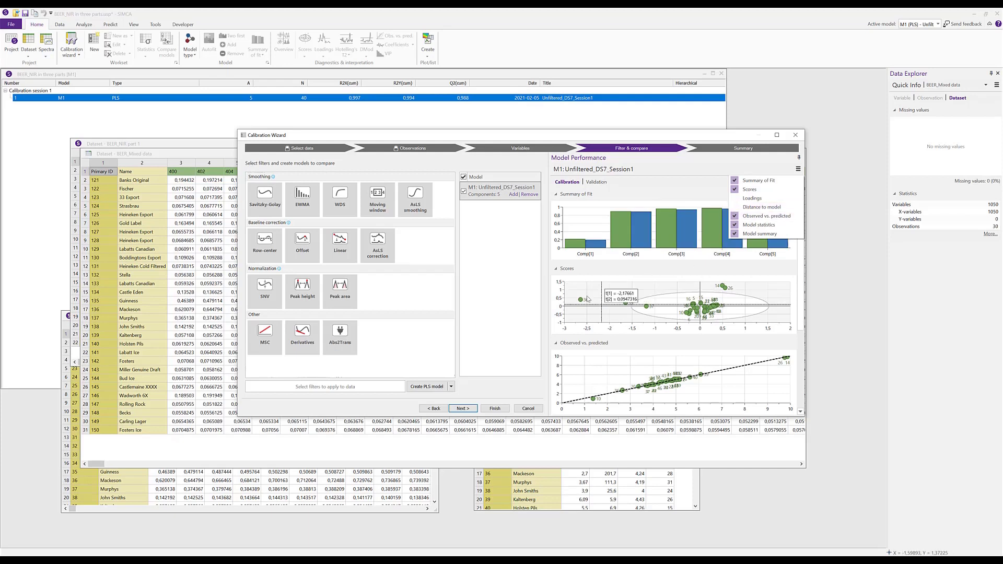
pyautogui.click(569, 269)
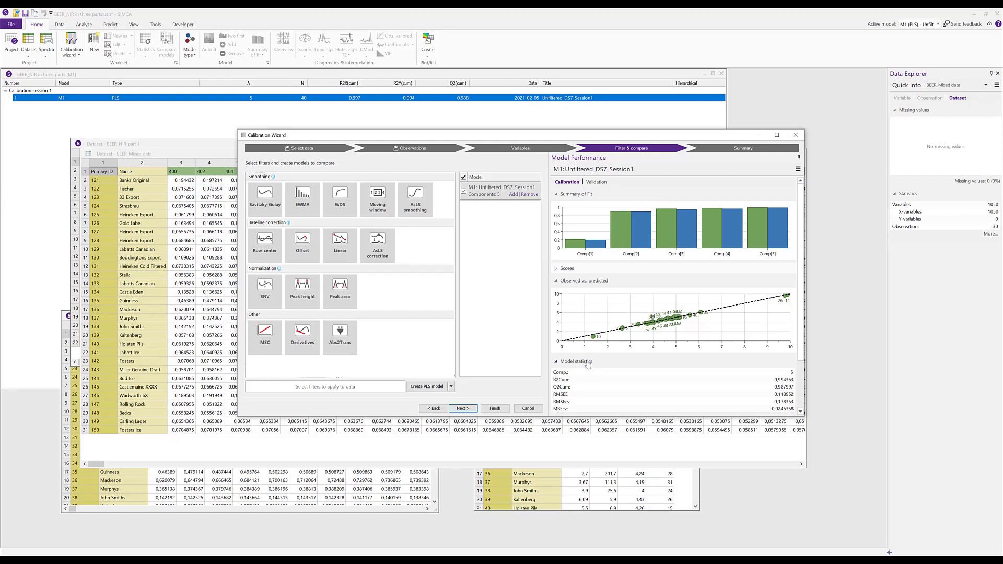
pyautogui.moveTo(588, 364); pyautogui.dragTo(591, 301)
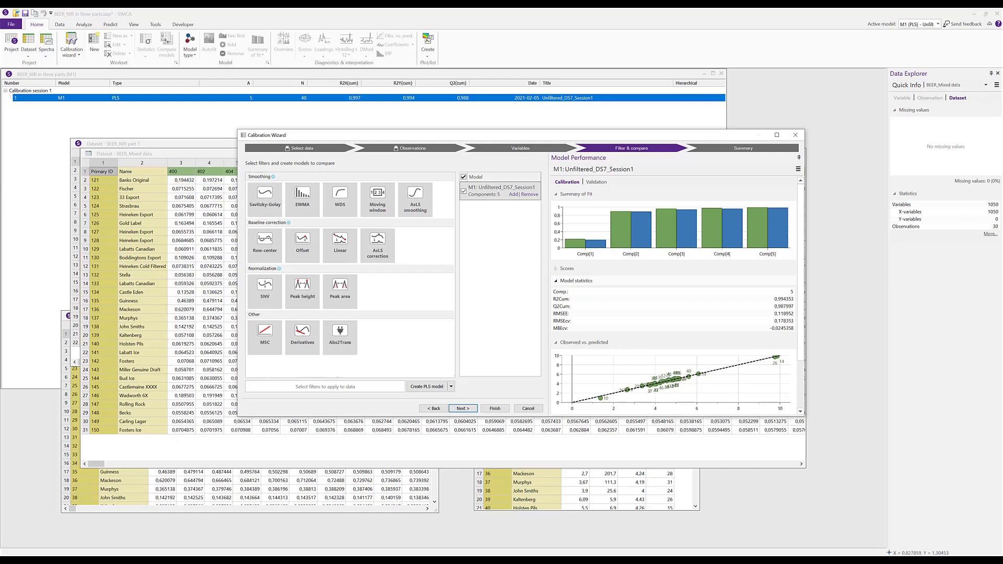
# Add an SNV filter with default settings and build PLS model M2 (4 components, RMSEcv 0.314)
pyautogui.click(269, 293)
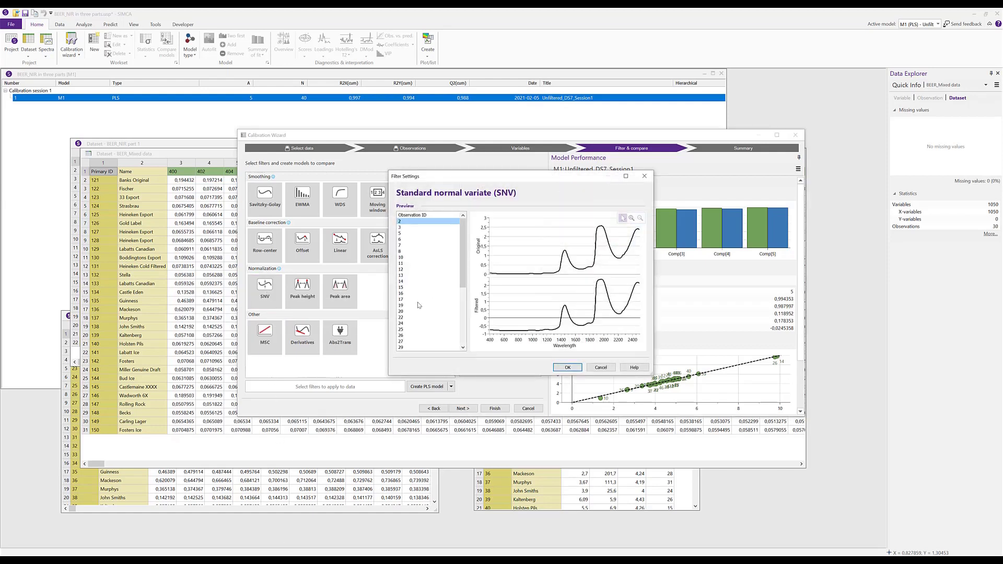
pyautogui.click(568, 368)
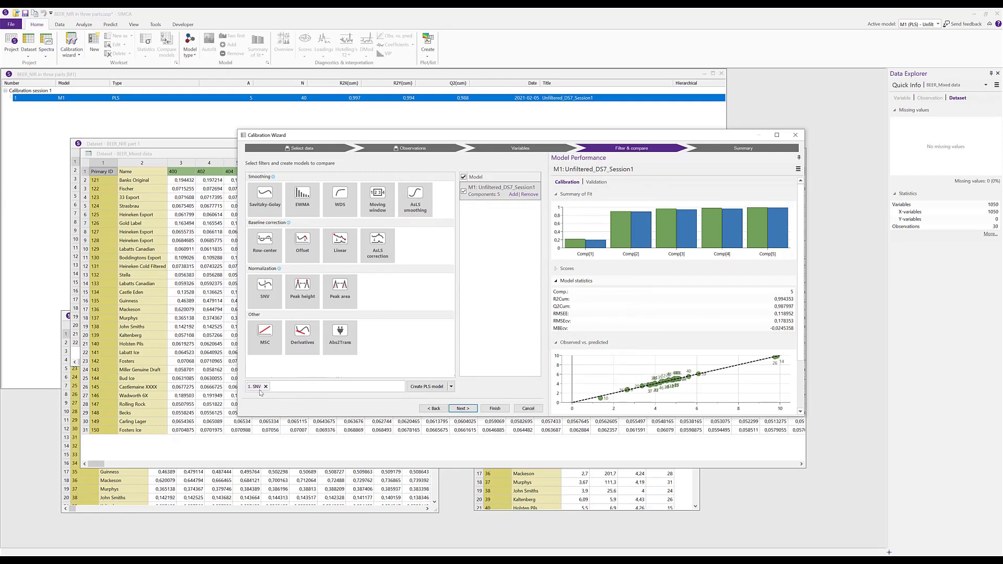
pyautogui.click(435, 387)
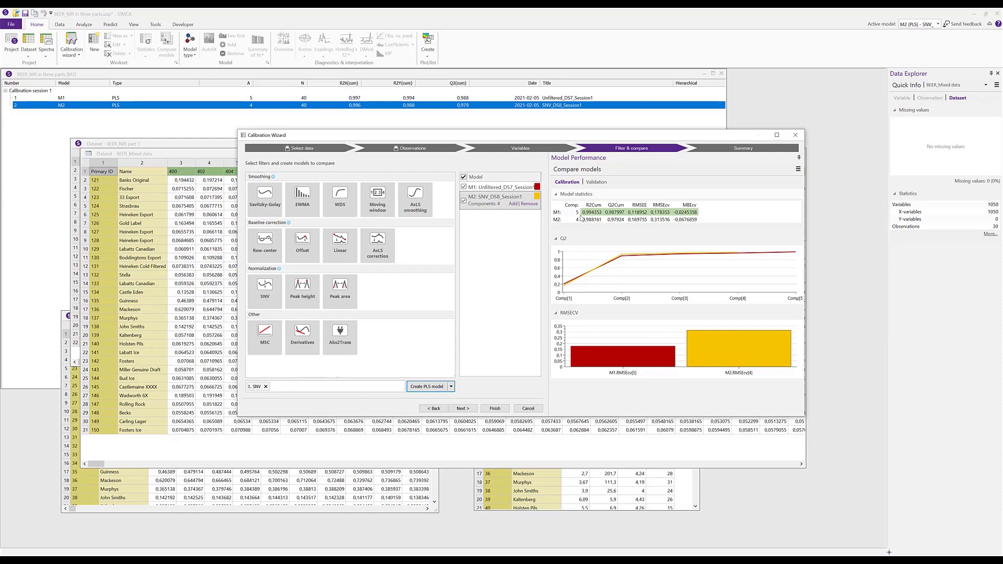
# View M1 versus M2 RMSEP on validation data, then Q2 and RMSEcv on calibration statistics
pyautogui.click(598, 183)
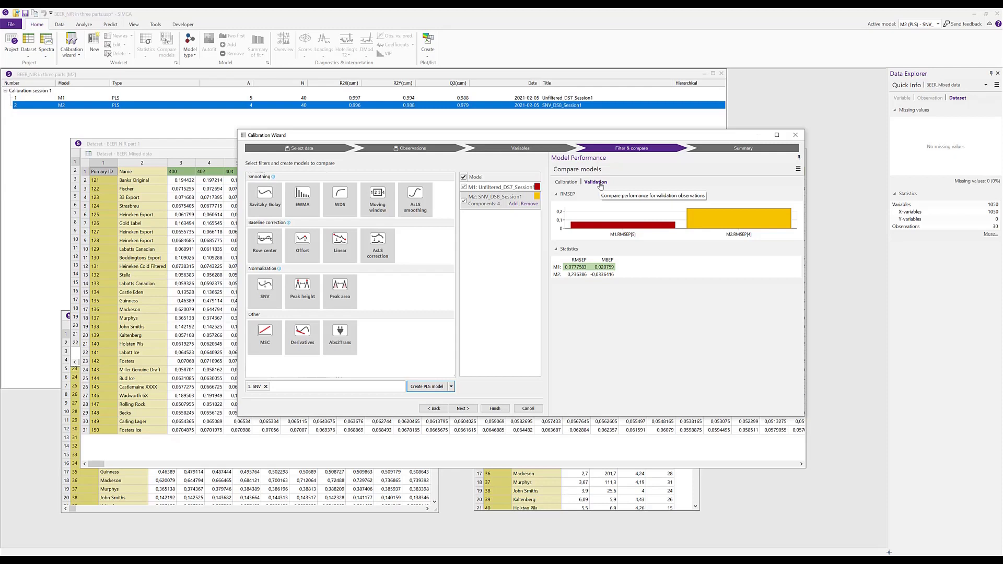
pyautogui.click(567, 182)
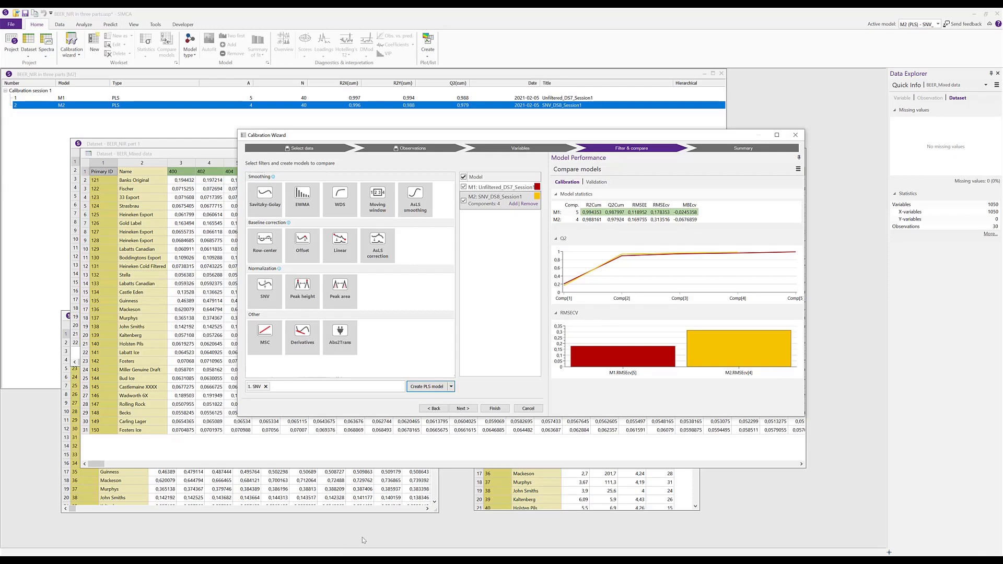
# Add a first-derivative filter after SNV and build PLS model M3 (3 components, RMSEcv 0.418)
pyautogui.click(302, 331)
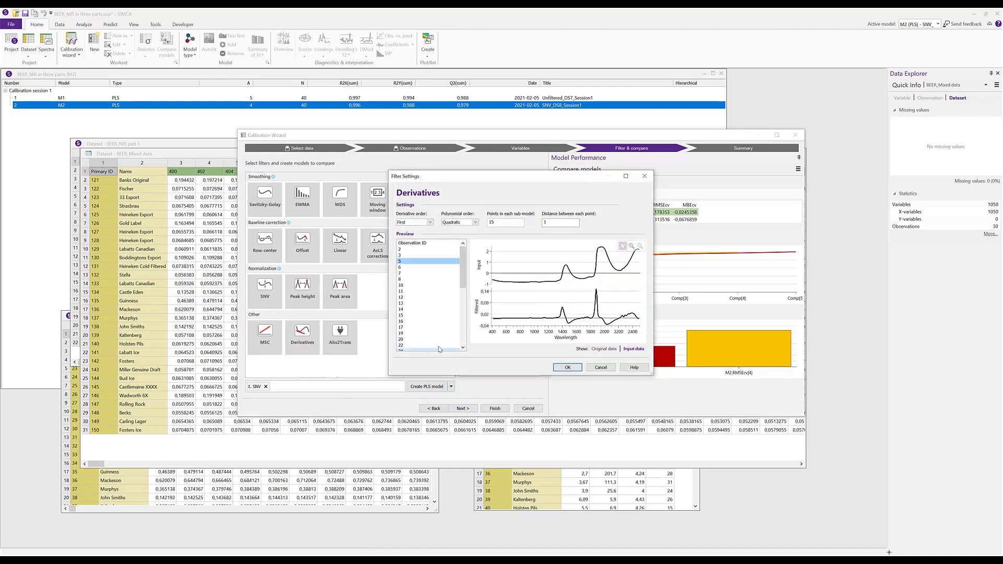
pyautogui.click(567, 367)
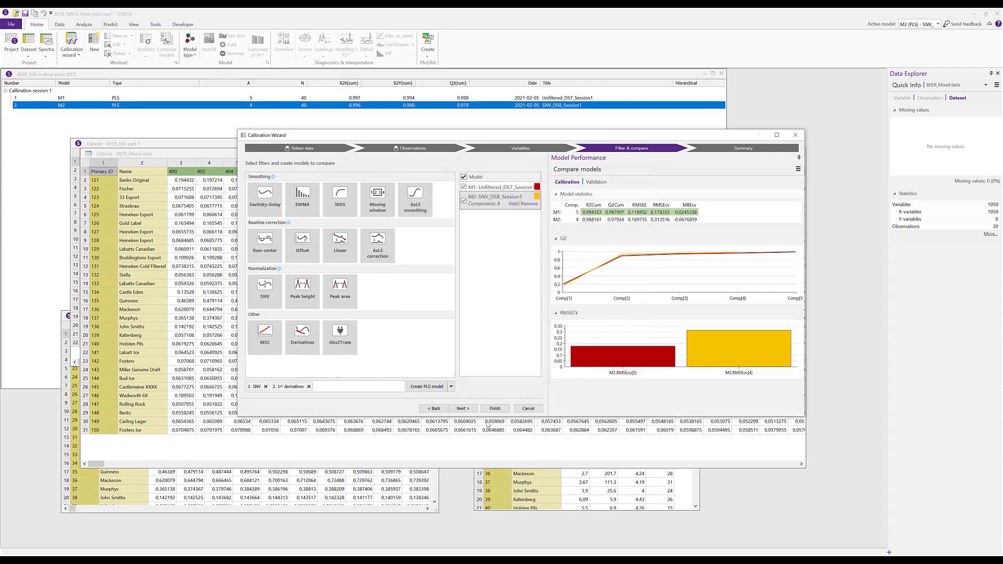
pyautogui.click(436, 387)
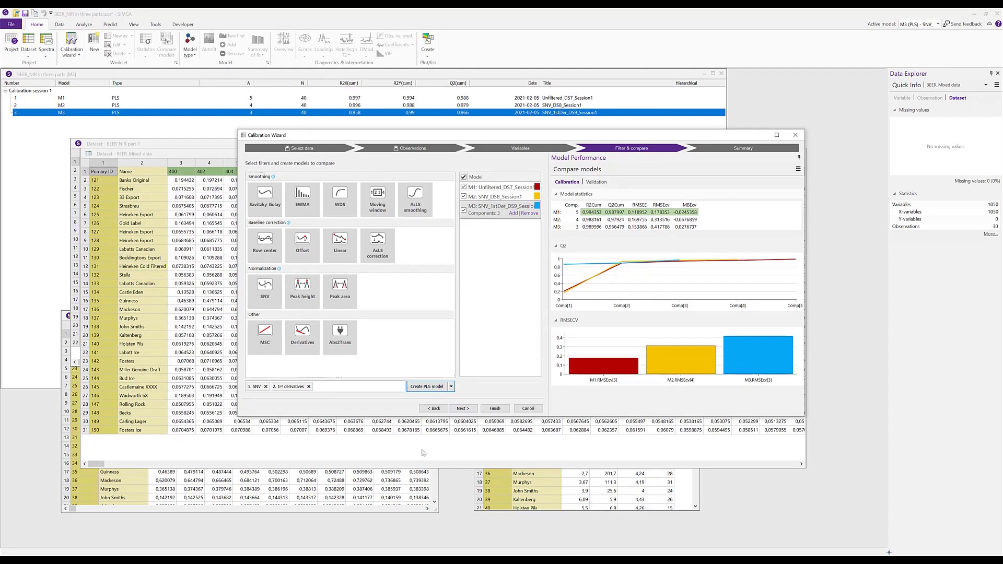
# Switch the derivative filter to Second order and build PLS model M4 (2 components, RMSEcv 0.172)
pyautogui.click(291, 387)
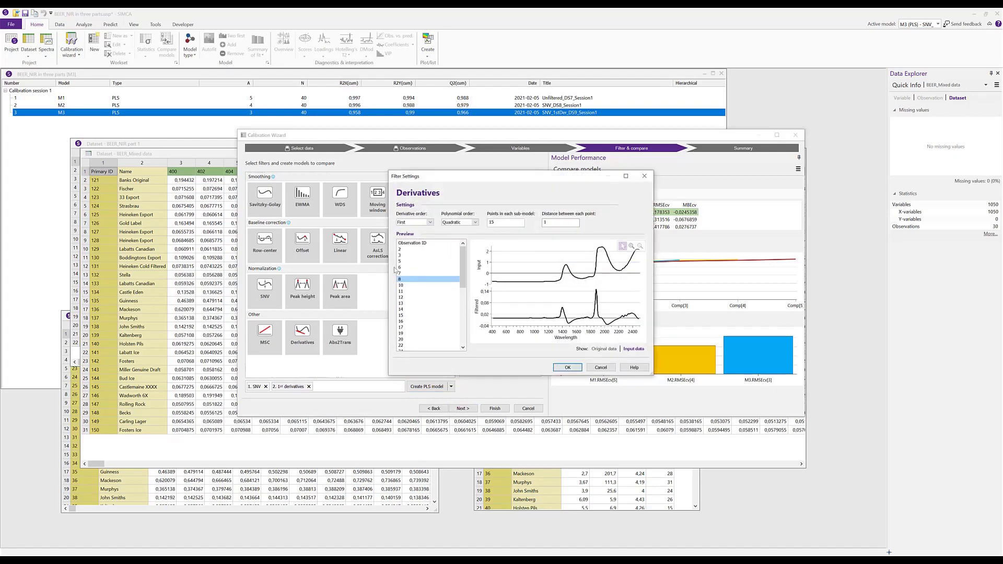
pyautogui.click(429, 222)
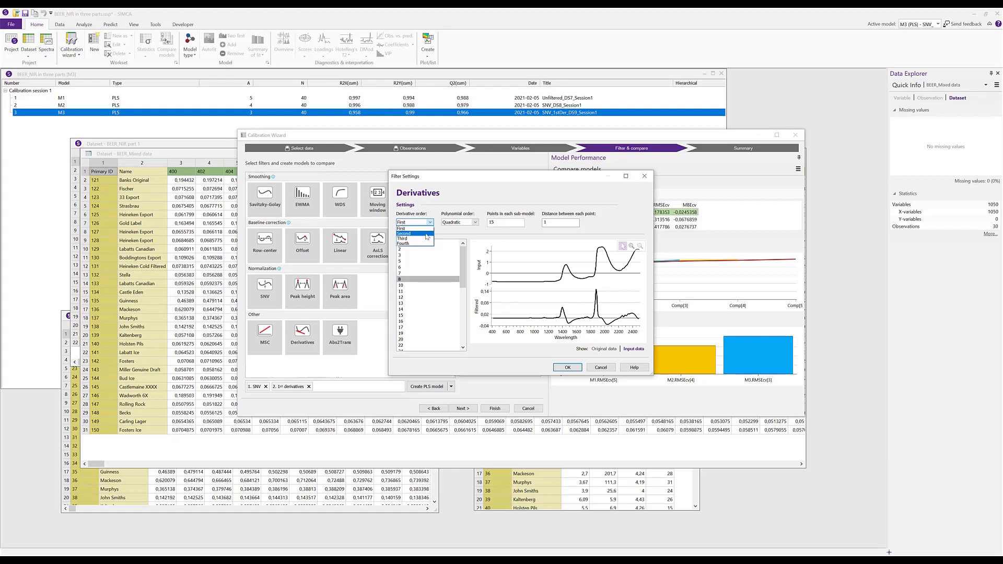
pyautogui.click(427, 233)
pyautogui.click(566, 368)
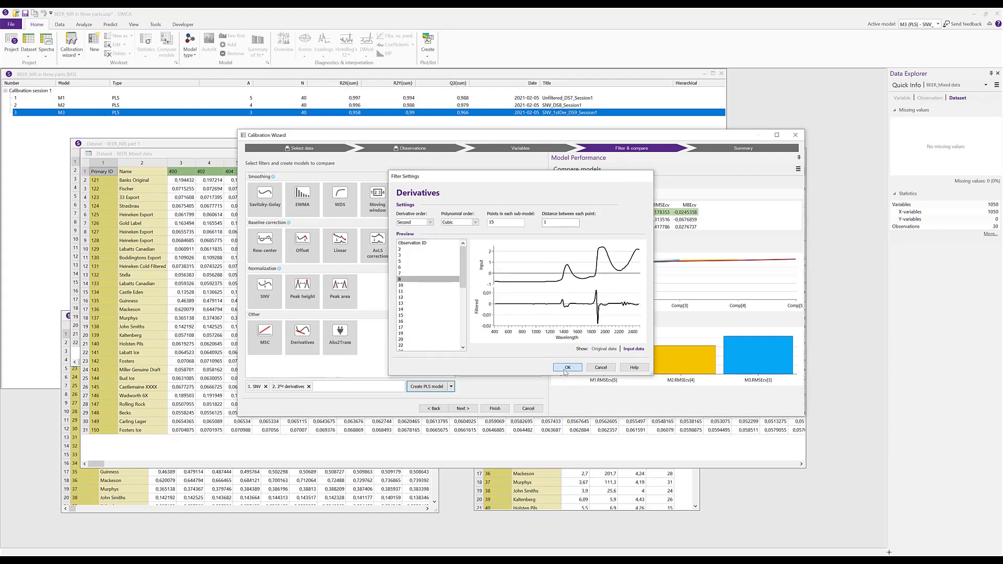
pyautogui.click(424, 386)
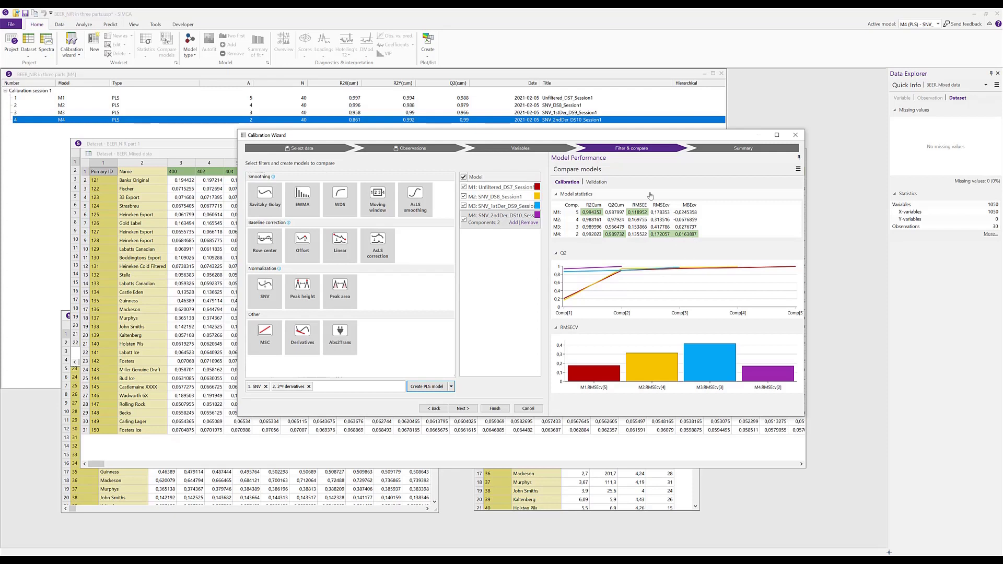
pyautogui.click(602, 184)
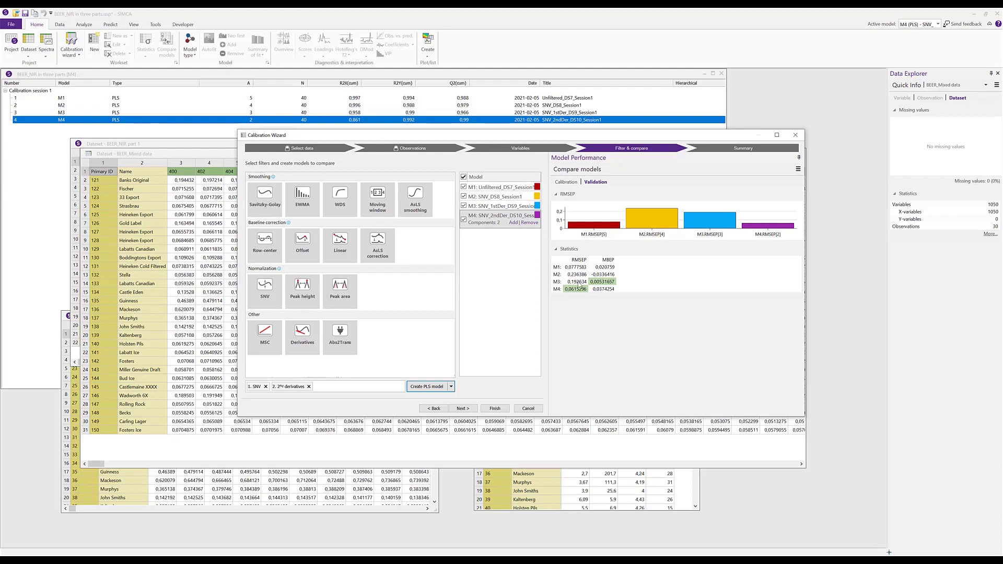
pyautogui.click(565, 183)
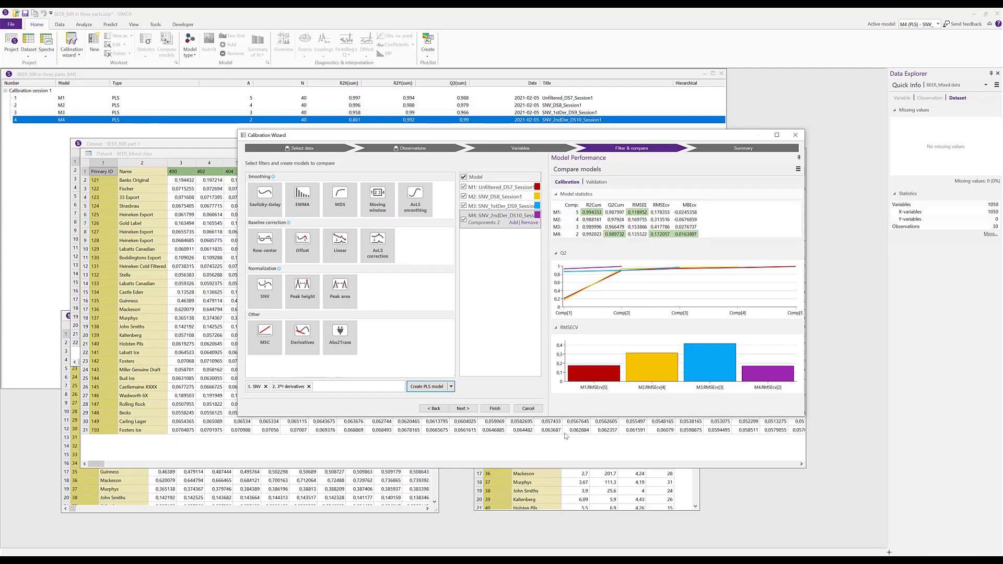
pyautogui.click(467, 409)
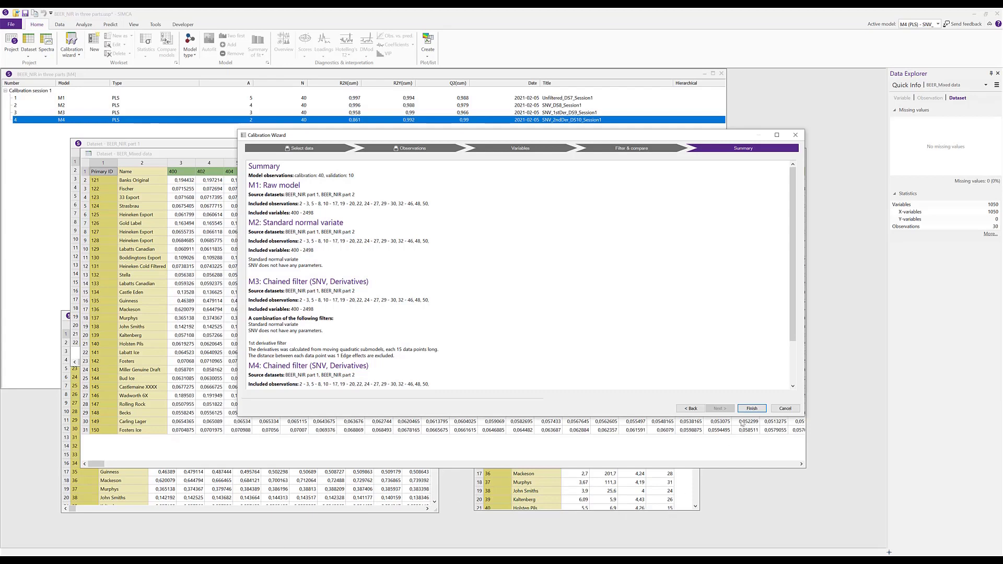
# Finish the Calibration Wizard, leaving M1–M4 under Calibration session 1
pyautogui.click(751, 408)
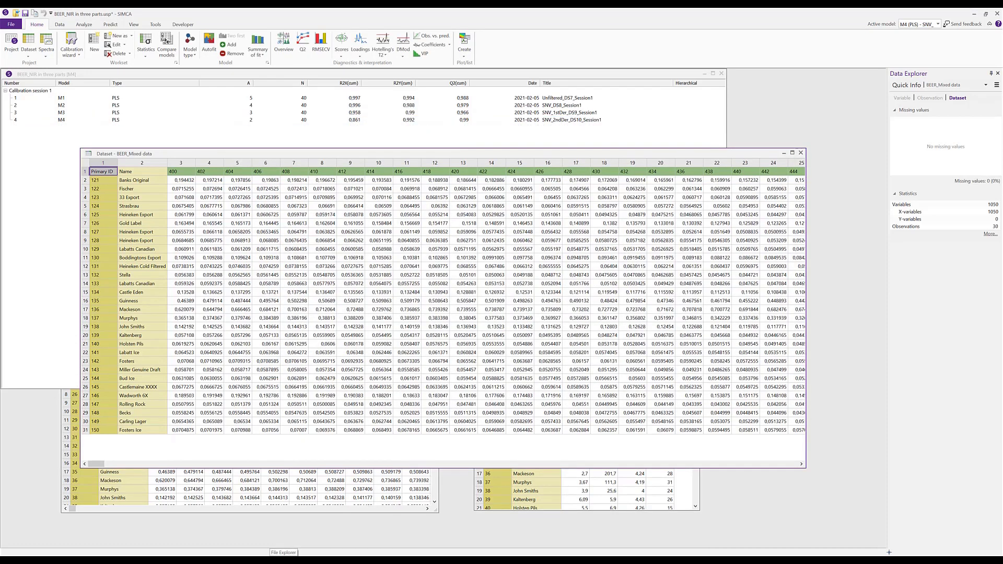
# Open dataset DS7 (BEER_NIR parts 1 and 2 with Y data, 40 observations) in a spreadsheet
pyautogui.click(180, 92)
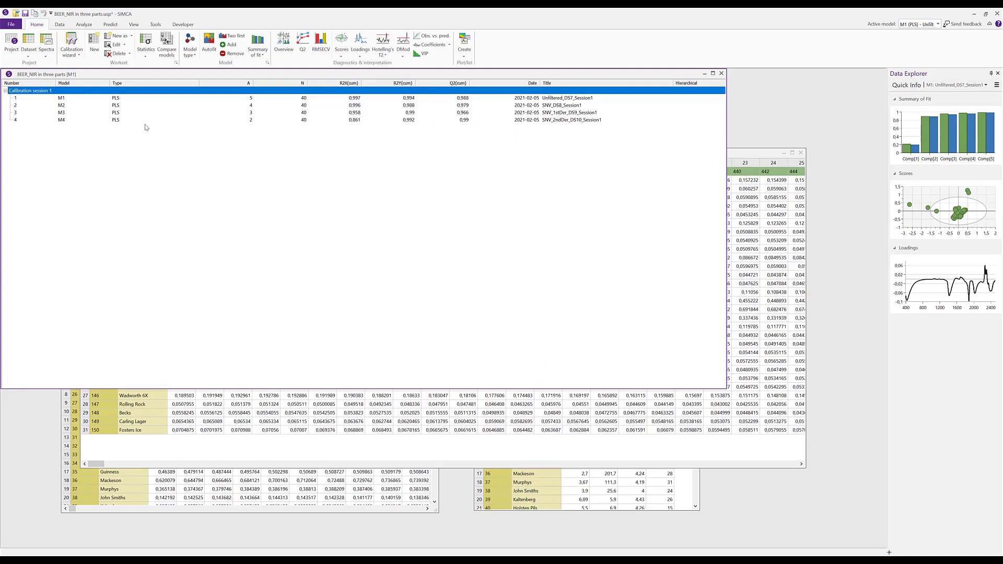
pyautogui.click(29, 52)
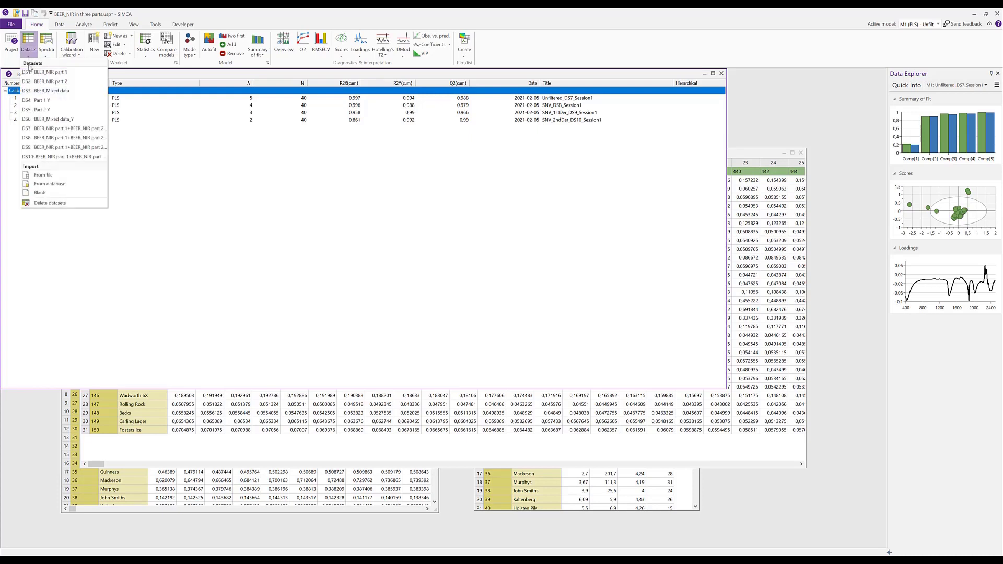
pyautogui.click(55, 129)
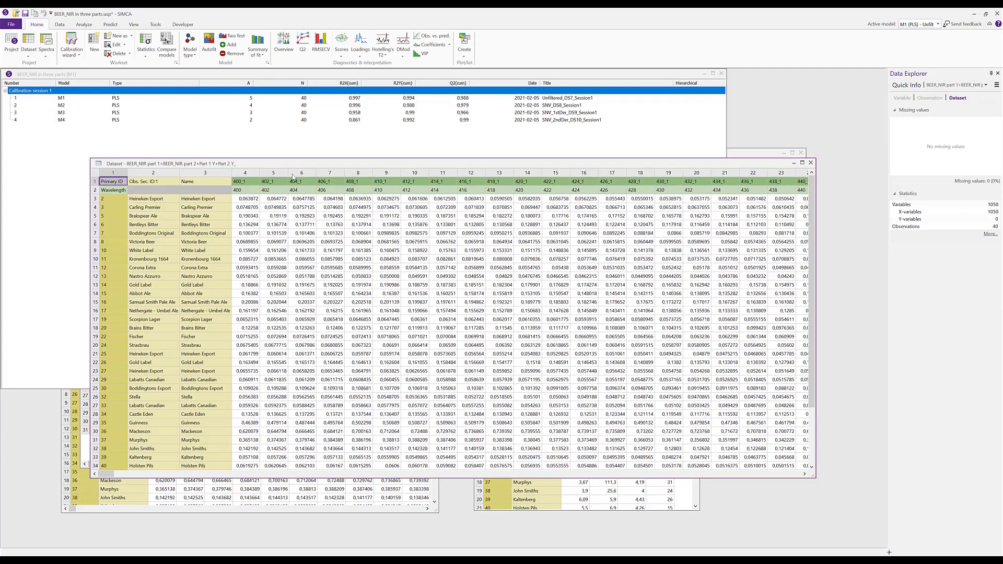
pyautogui.rightClick(347, 278)
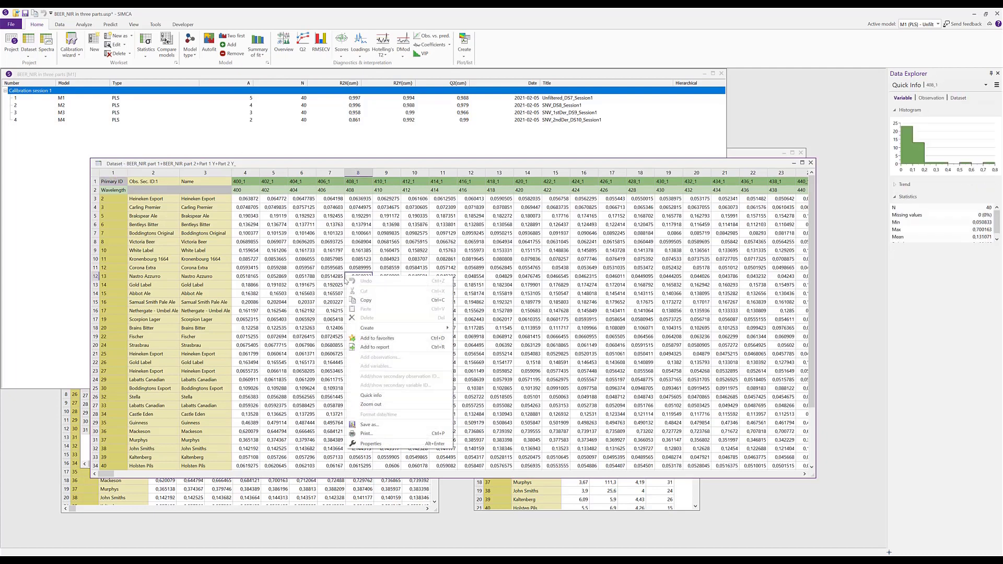
pyautogui.click(373, 444)
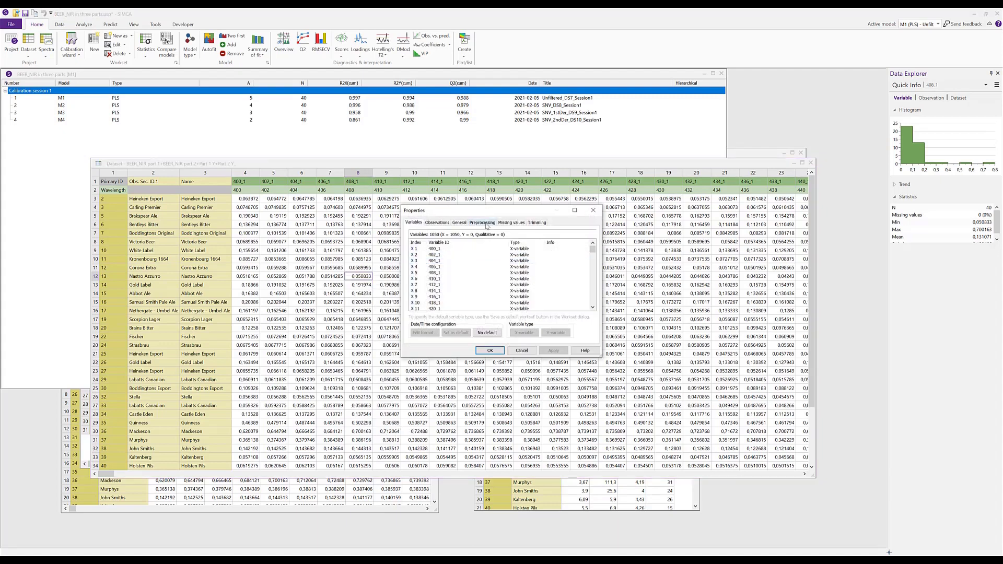
pyautogui.click(482, 222)
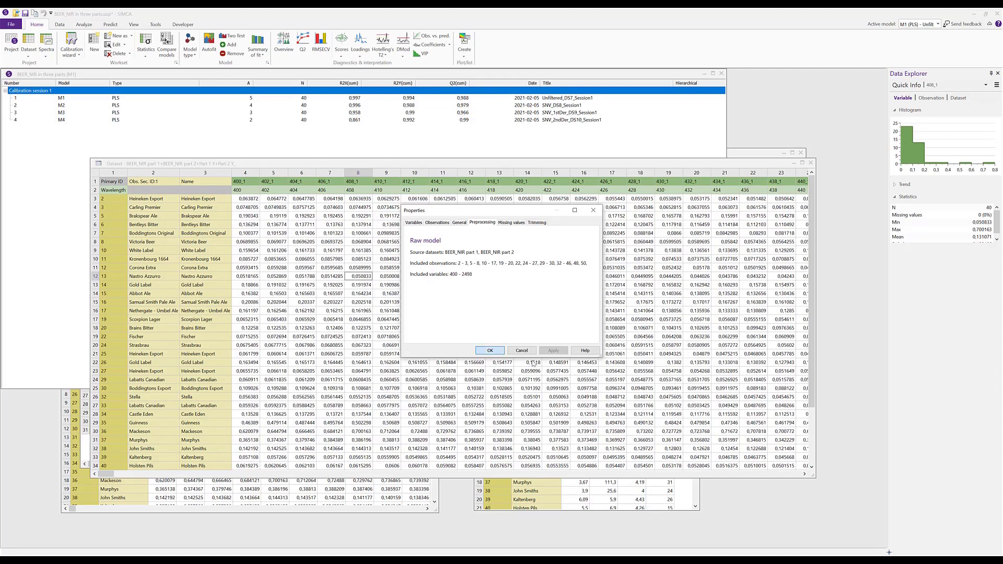
pyautogui.press('Return')
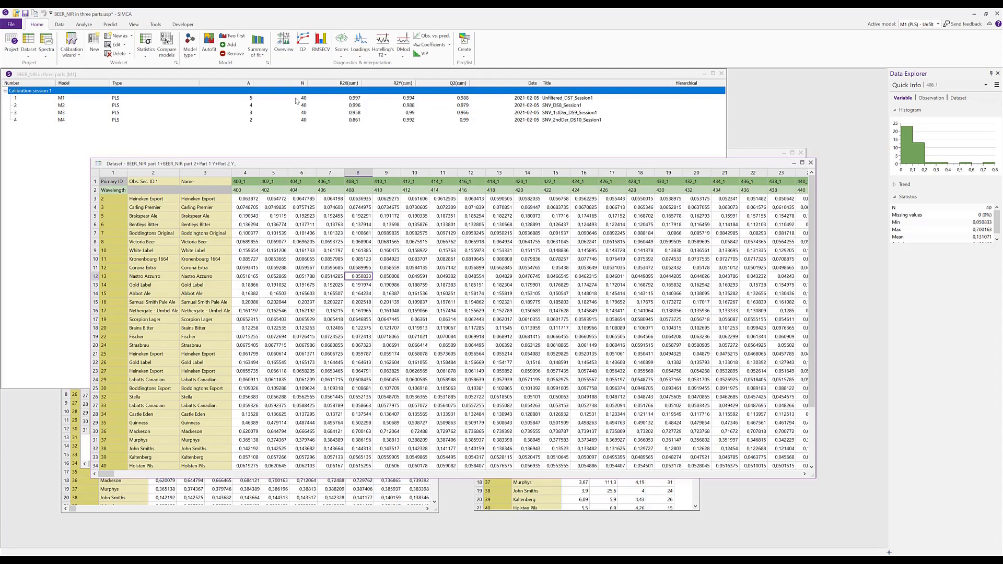
# Launch a new Calibration Wizard session and advance from Select data to the Observations step
pyautogui.click(80, 56)
pyautogui.click(92, 93)
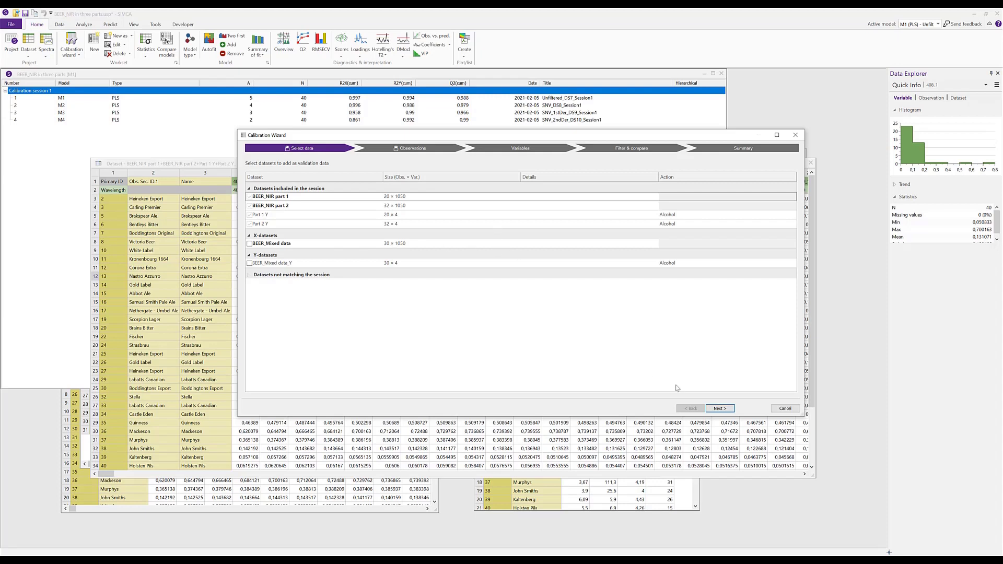
pyautogui.click(728, 410)
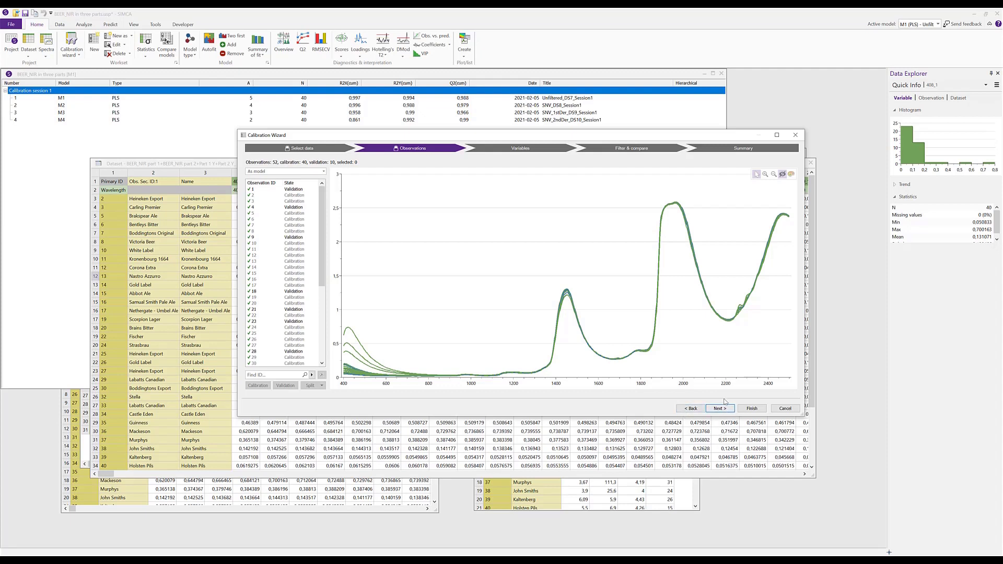
# Keep only the 1830–2474 wavelength range, excluding the other 728 spectral variables
pyautogui.click(720, 408)
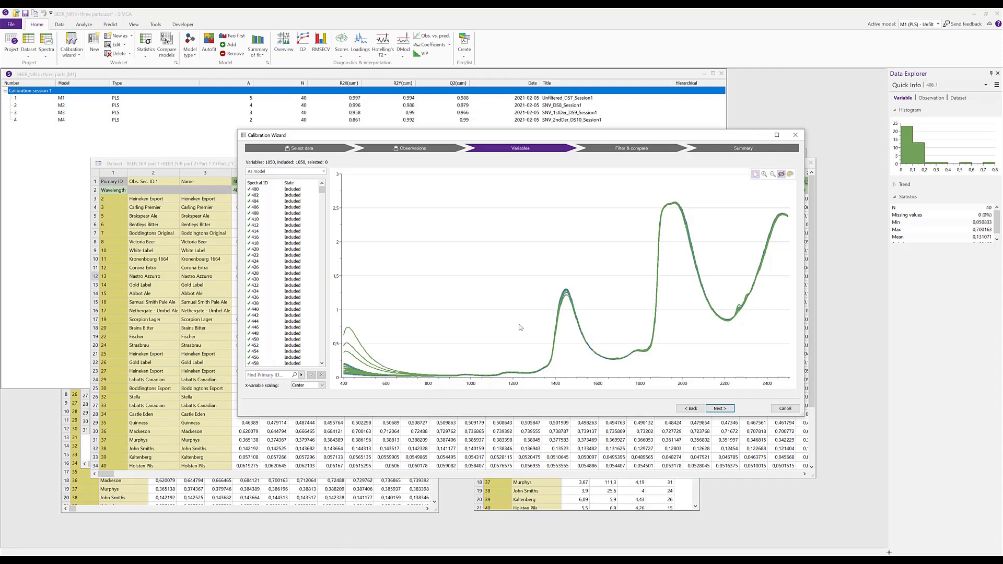
pyautogui.moveTo(646, 280); pyautogui.dragTo(784, 278)
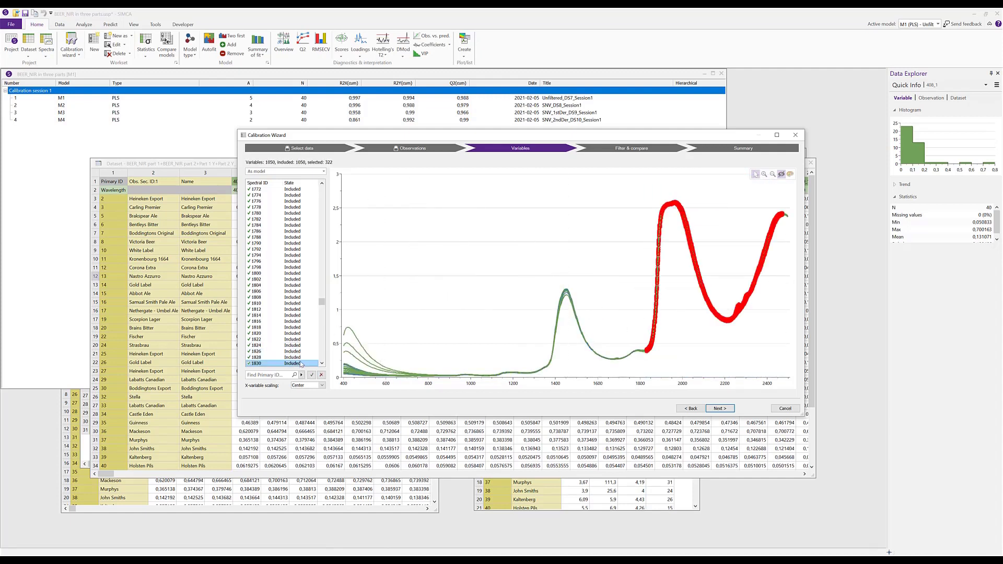
pyautogui.rightClick(301, 363)
pyautogui.click(333, 405)
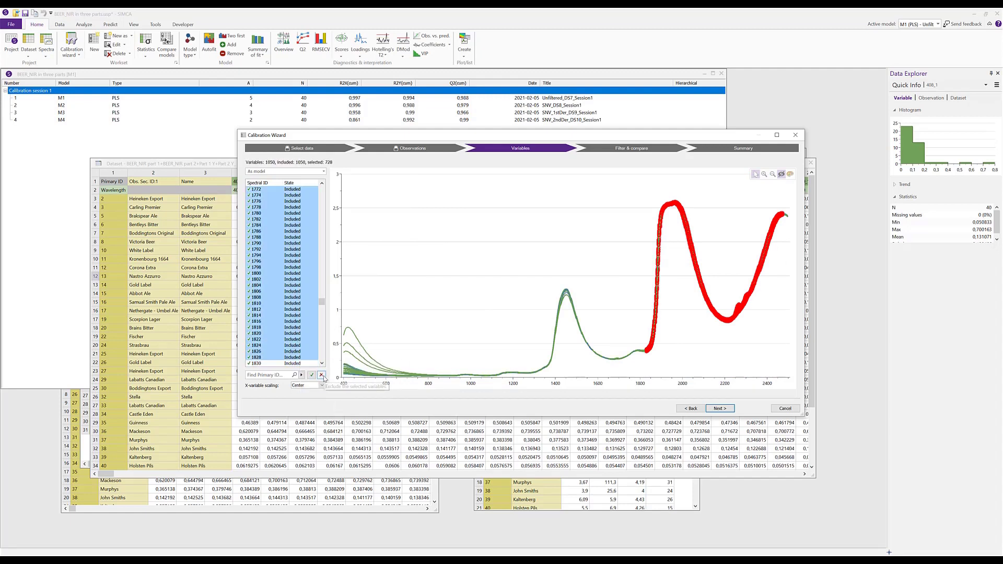
pyautogui.click(321, 375)
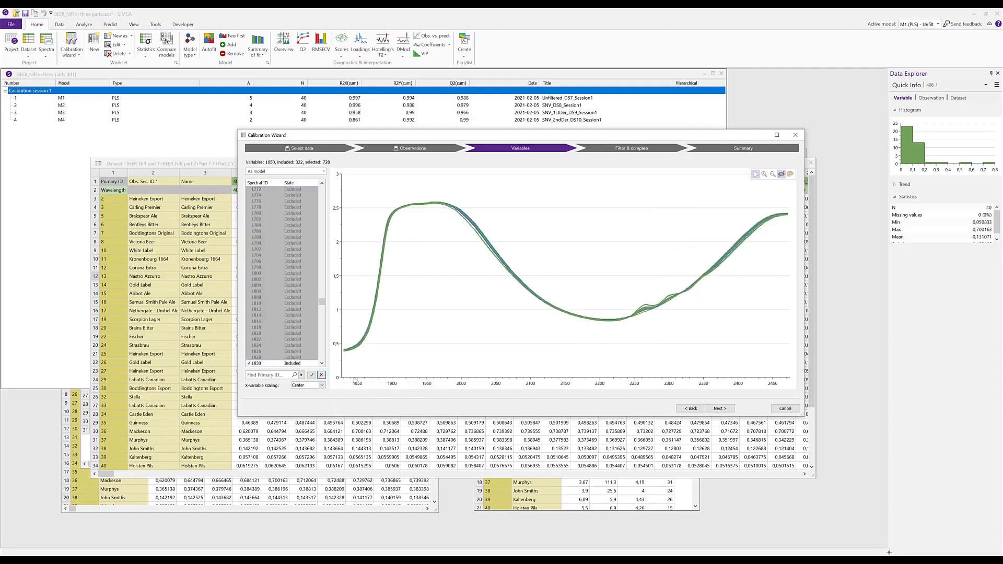
# Build PLS model M5 on the reduced range and display M1–M5 together in the comparison
pyautogui.click(719, 408)
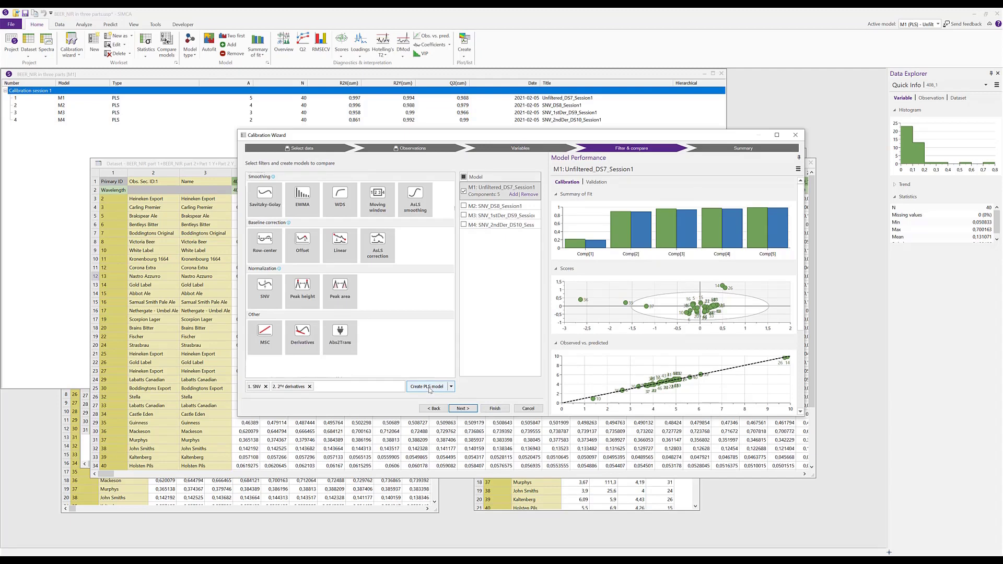
pyautogui.click(429, 387)
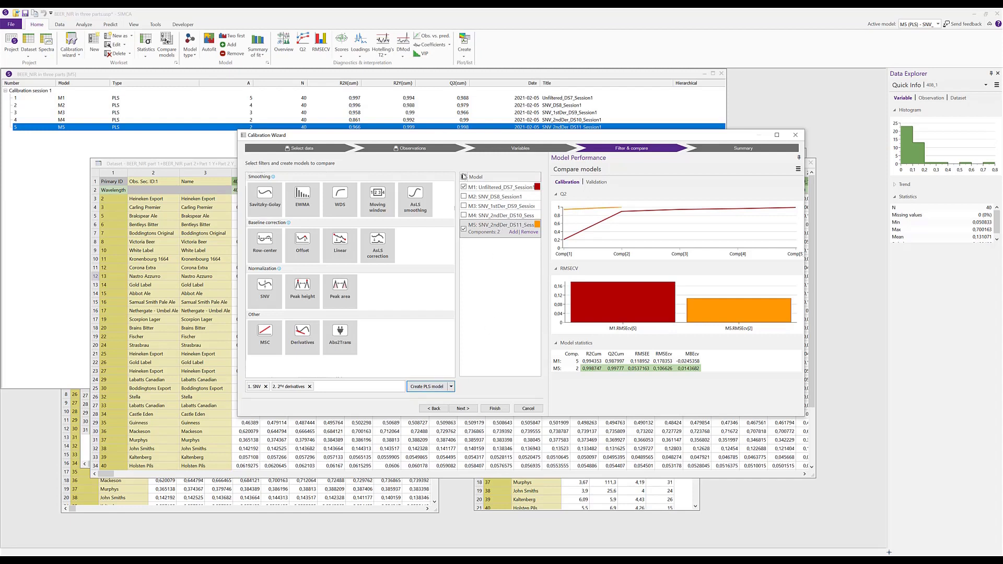
pyautogui.click(463, 177)
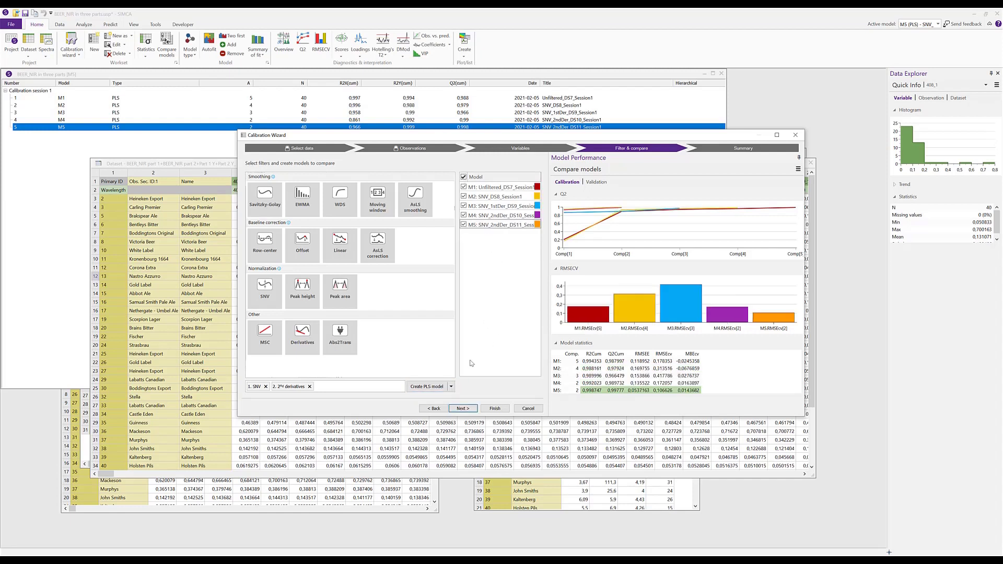